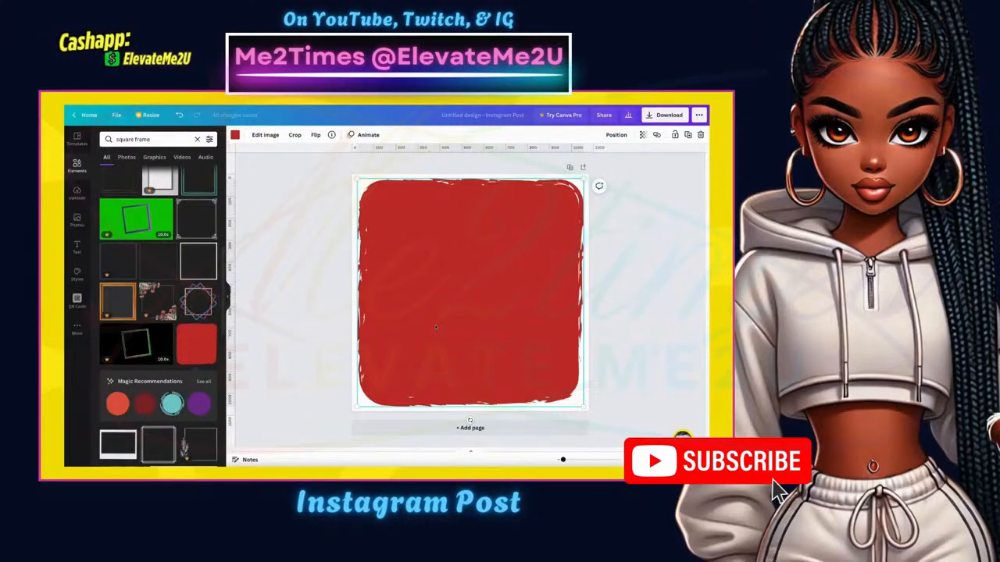
Step: Add a blank second page to the Instagram post, and display page 5 of the FTC Brand Style Guide design
click(440, 427)
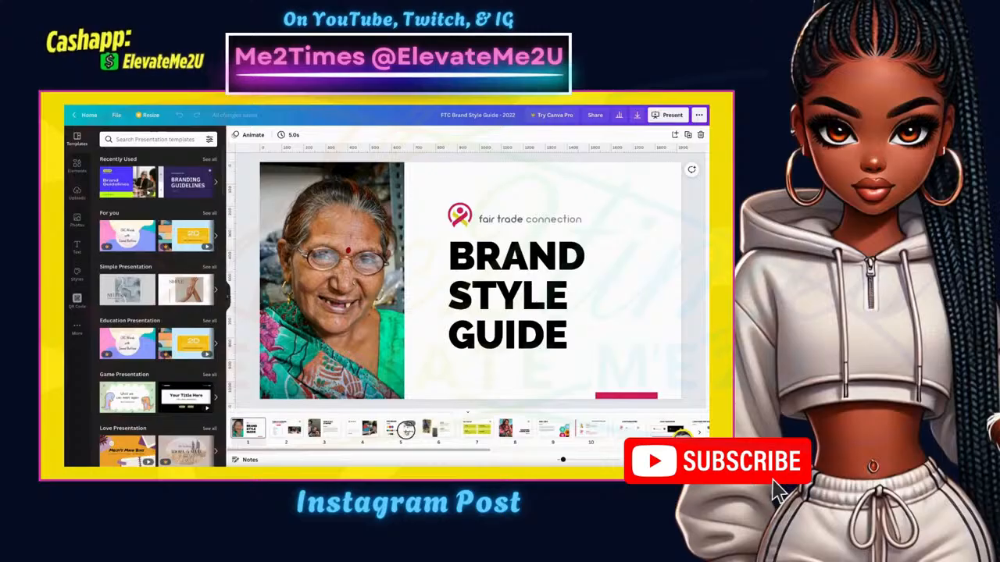
click(407, 433)
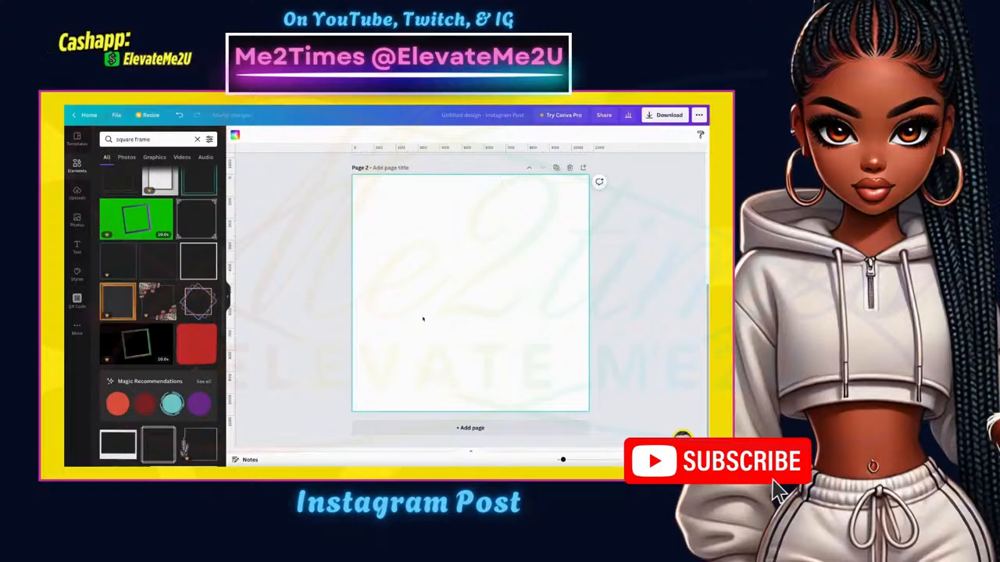
Step: Select the red brushed square on page 1 of the Instagram post and open its colour options
scroll(424, 321, up, 5)
click(423, 319)
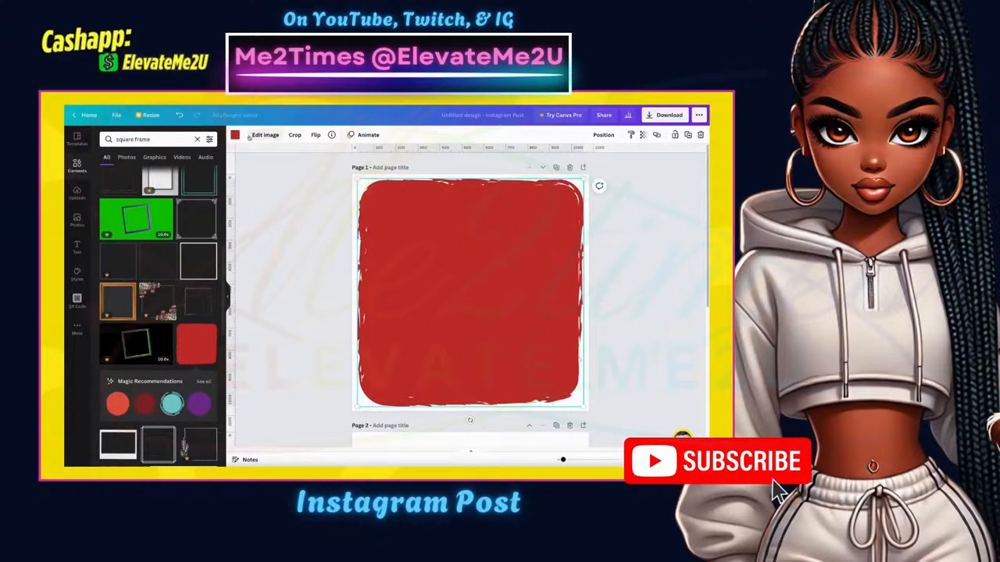
click(234, 135)
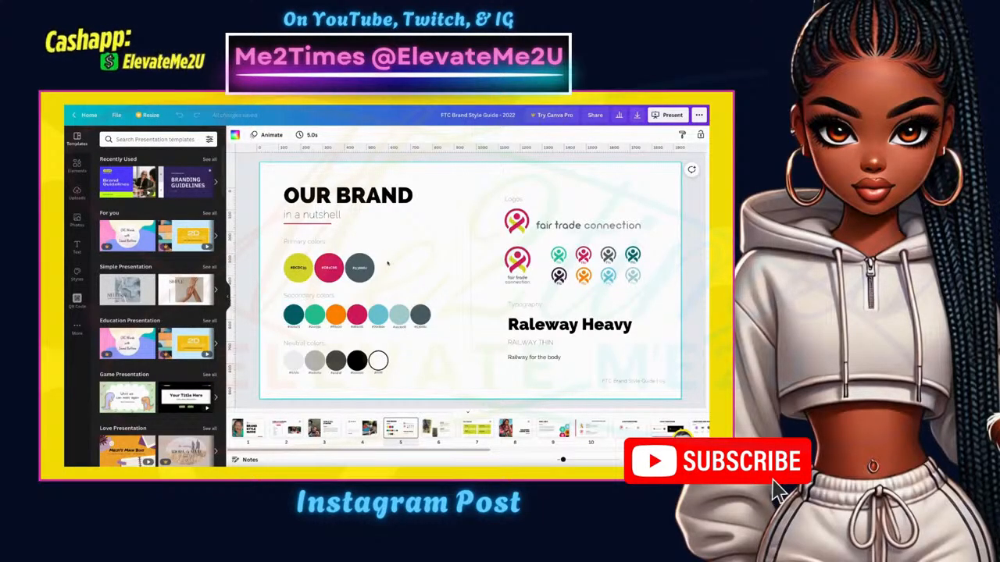
Step: Copy the primary, secondary and neutral colour swatches with their labels from the brand style guide onto page 2 of the Instagram post
drag(270, 253, 451, 390)
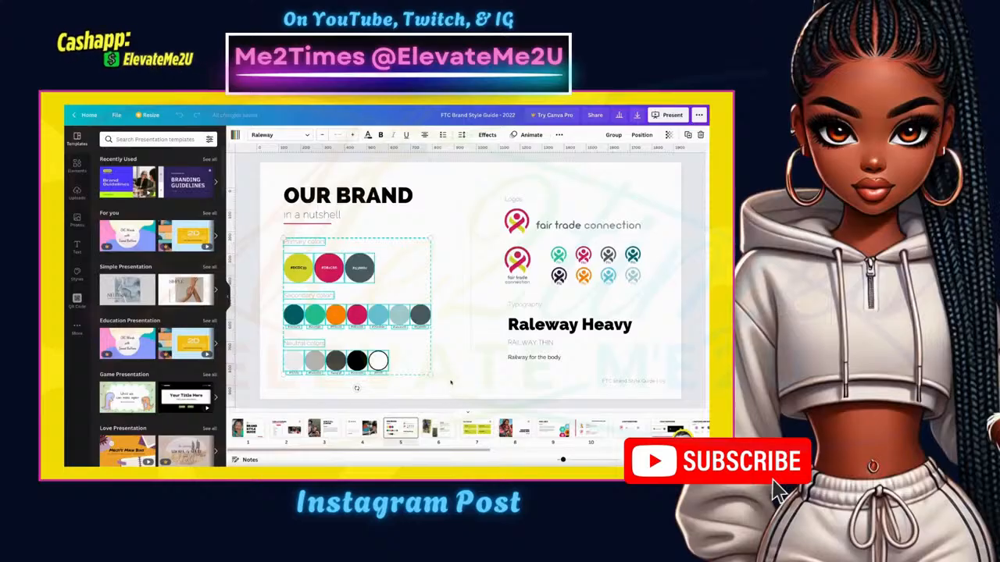
key(super+c)
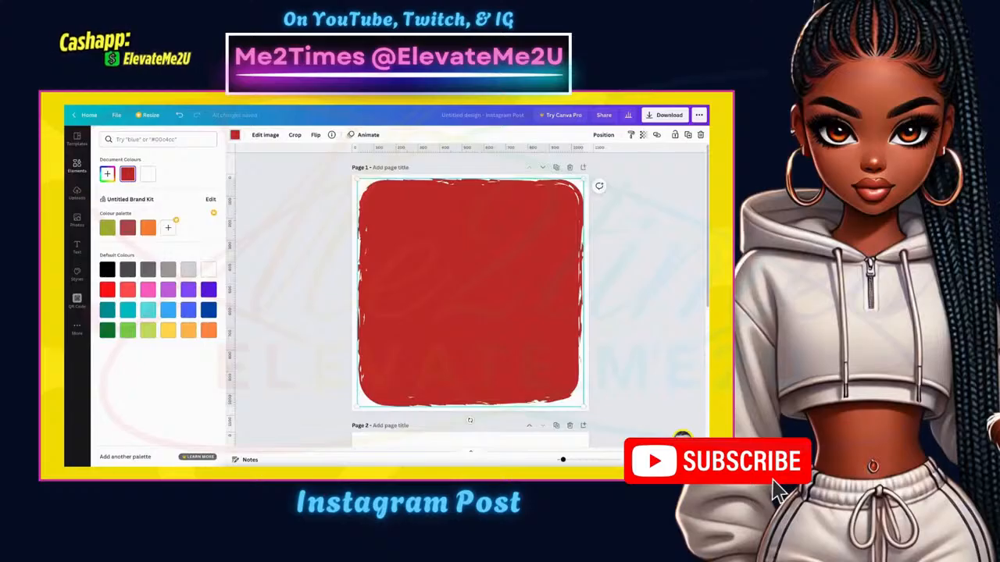
scroll(484, 328, down, 5)
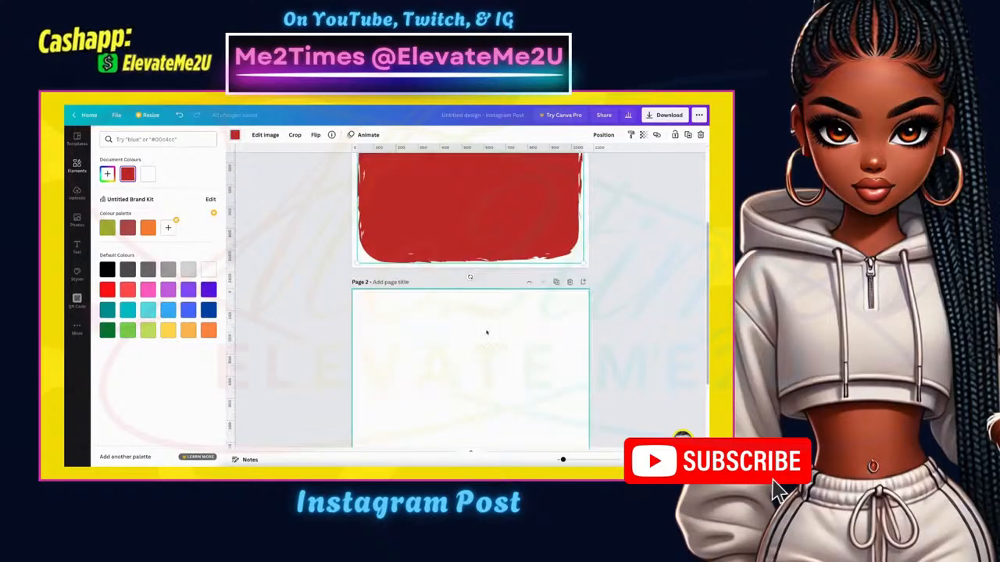
click(468, 331)
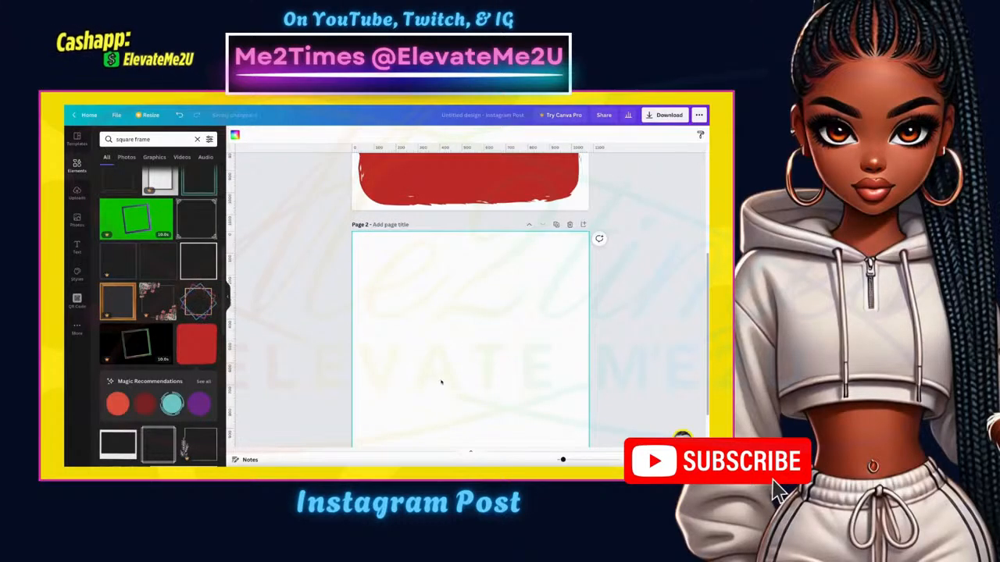
scroll(442, 381, down, 1)
scroll(442, 381, down, 1)
key(super+v)
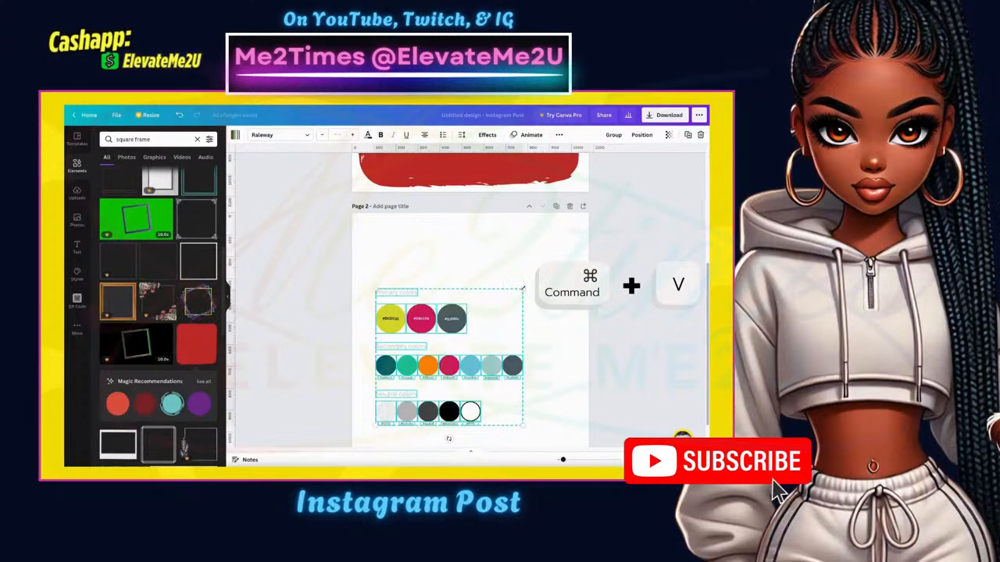
Step: Enlarge the pasted colour swatches on page 2 and move them to the middle of the page
drag(523, 288, 565, 249)
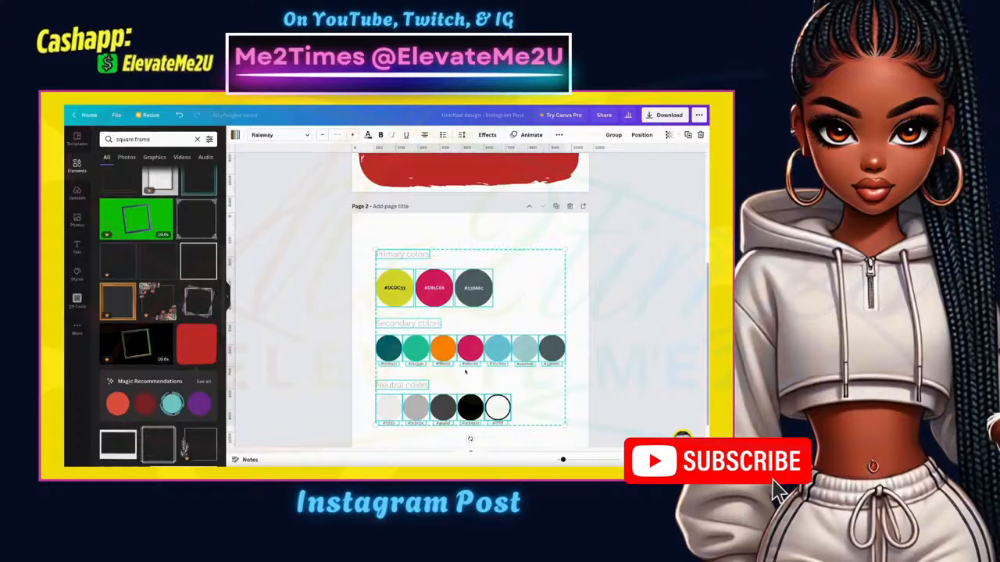
drag(471, 353, 471, 347)
click(542, 435)
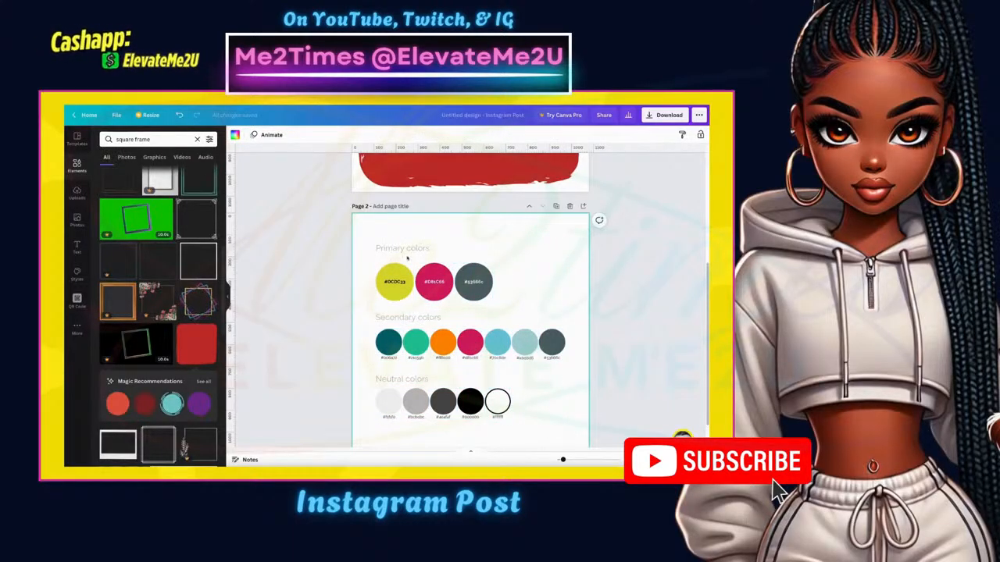
Step: Reopen the red square's colour options on page 1 to examine the document colours
scroll(372, 335, up, 3)
click(440, 237)
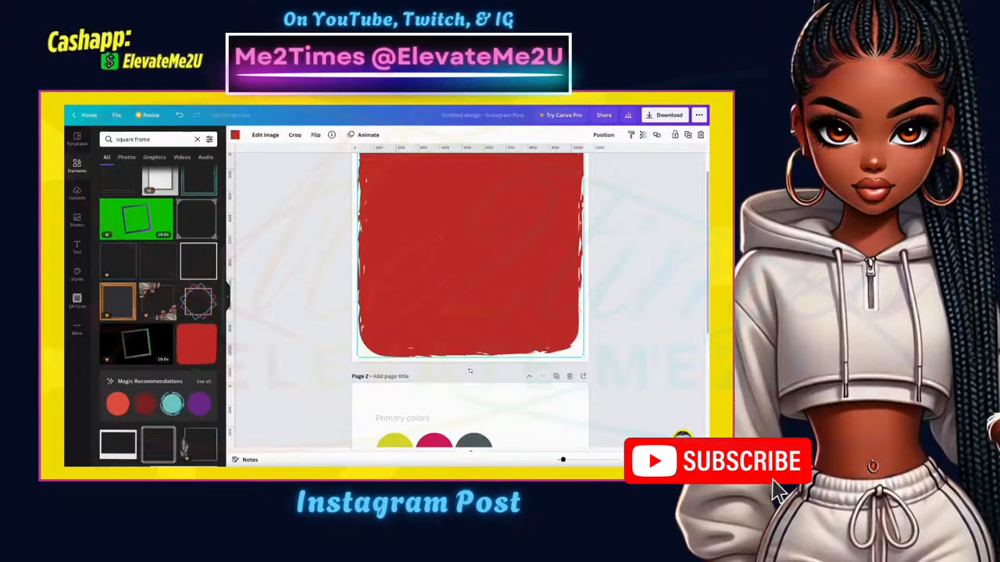
click(235, 134)
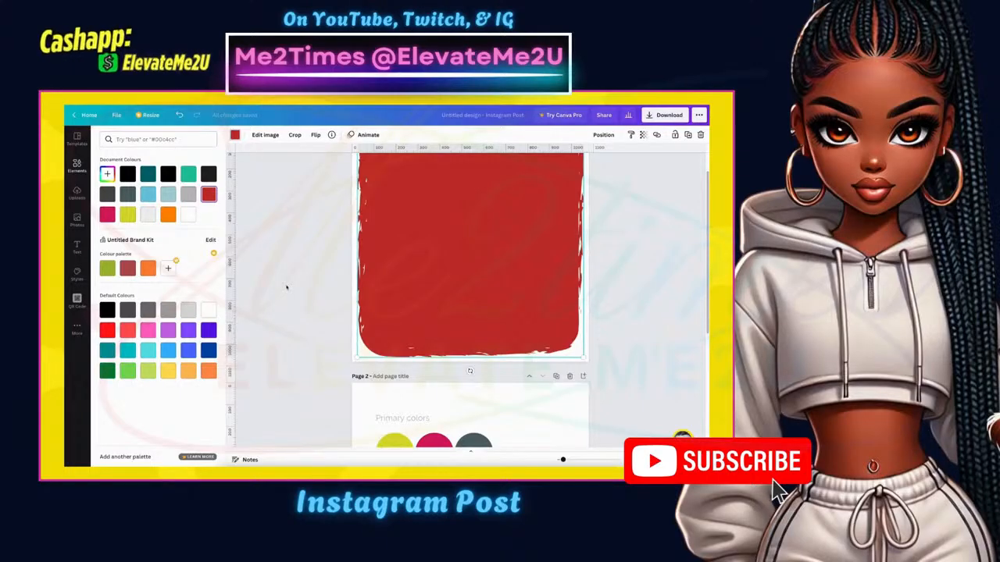
scroll(469, 313, down, 3)
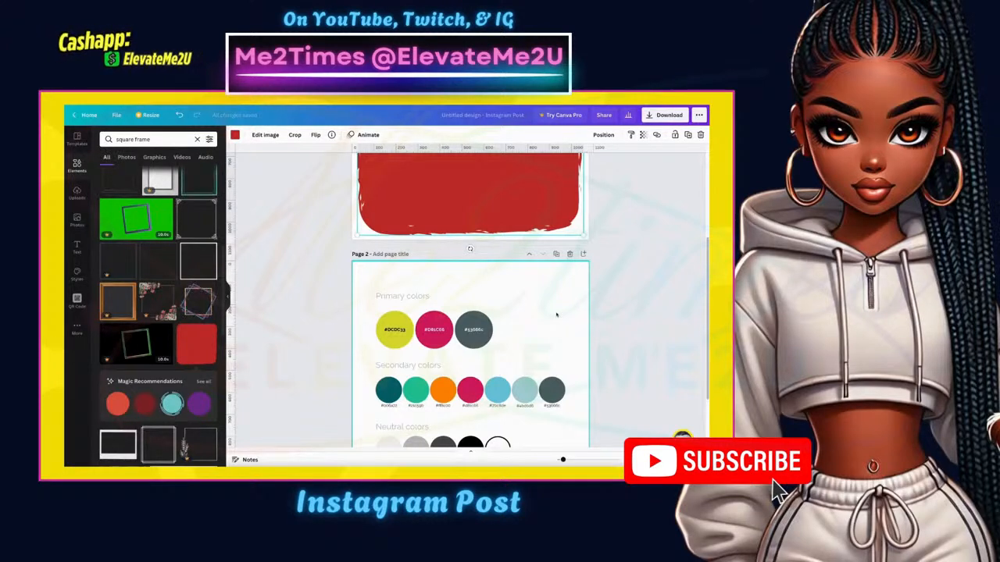
scroll(556, 315, down, 1)
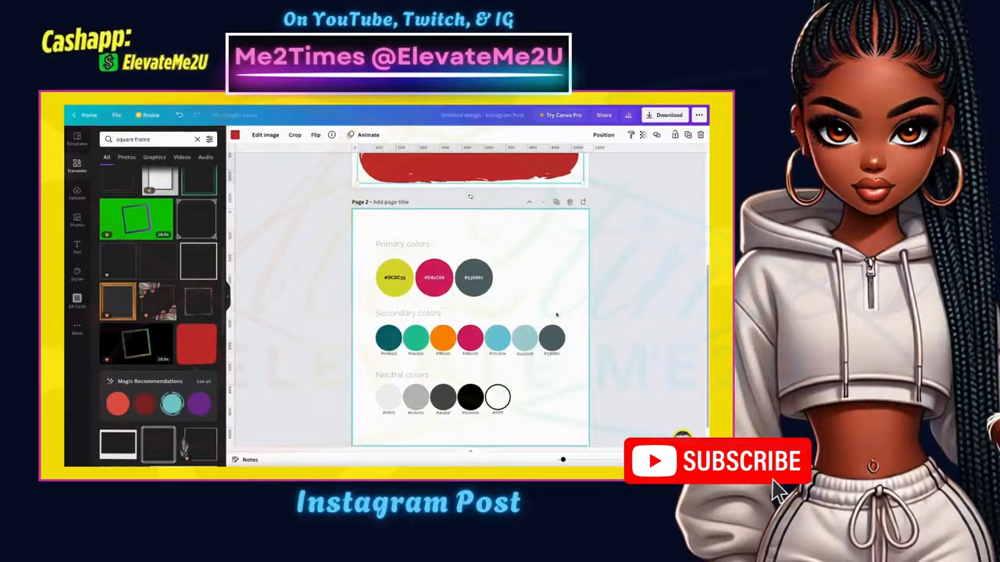
scroll(527, 375, up, 3)
scroll(528, 376, down, 3)
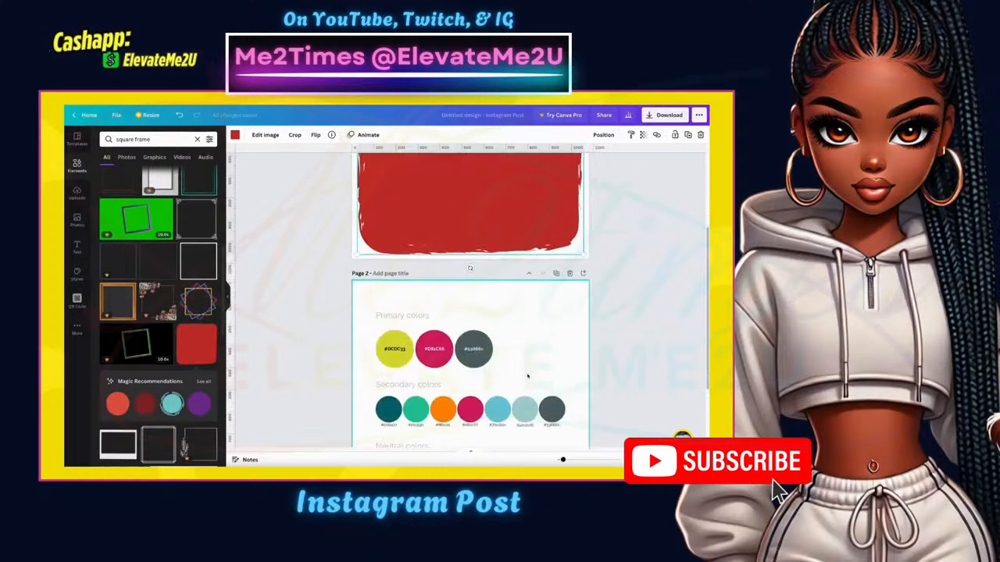
scroll(528, 354, up, 2)
scroll(493, 301, up, 1)
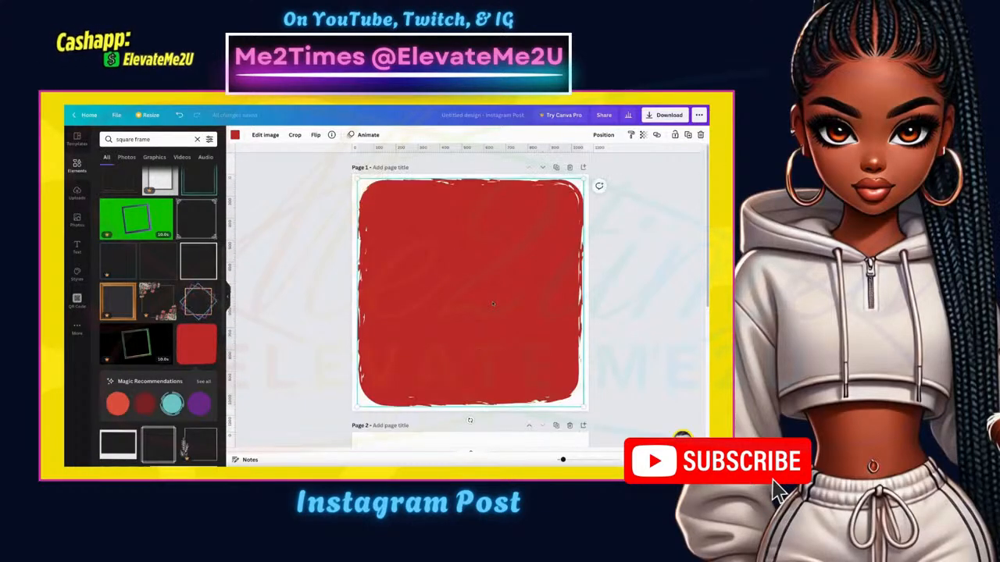
Step: Copy the style of the lime #DCDC33 primary circle on page 2 and apply it to the red square on page 1
scroll(469, 351, down, 3)
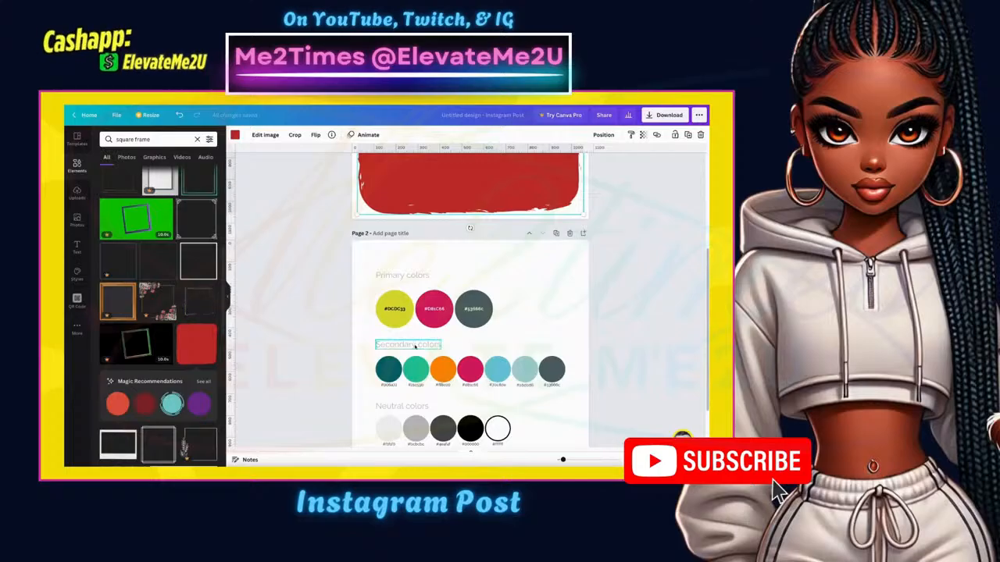
click(396, 322)
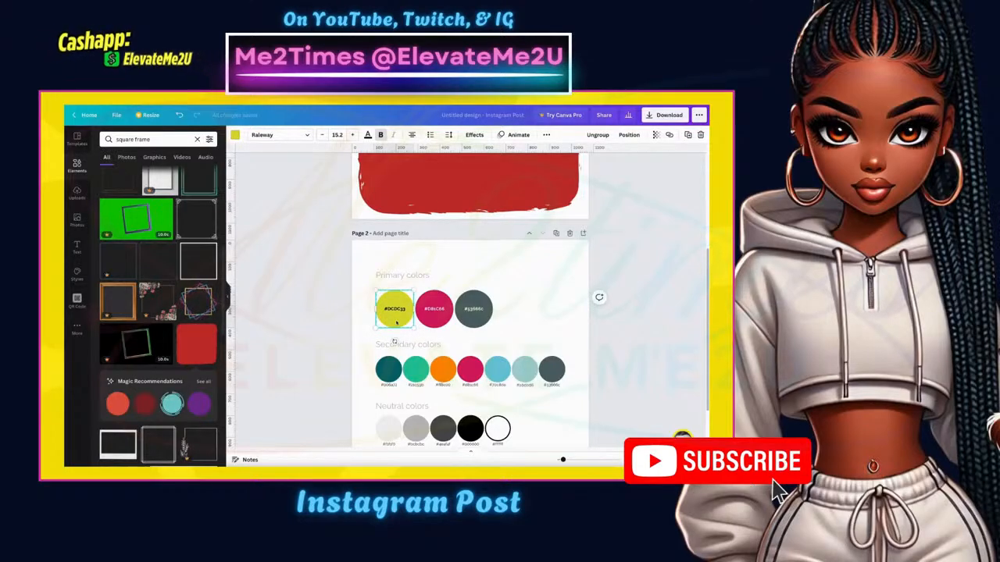
scroll(397, 323, up, 1)
click(546, 135)
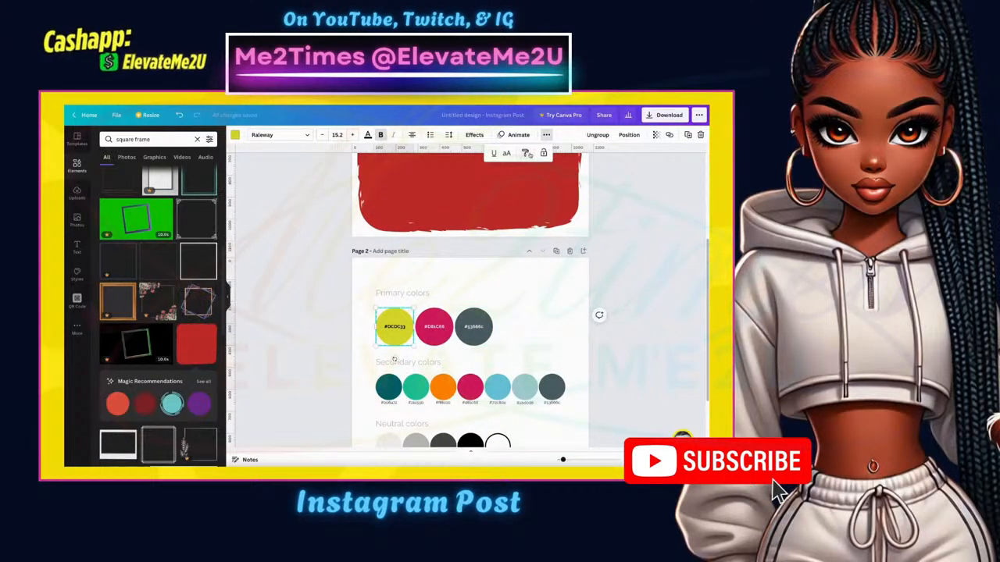
click(526, 153)
click(506, 205)
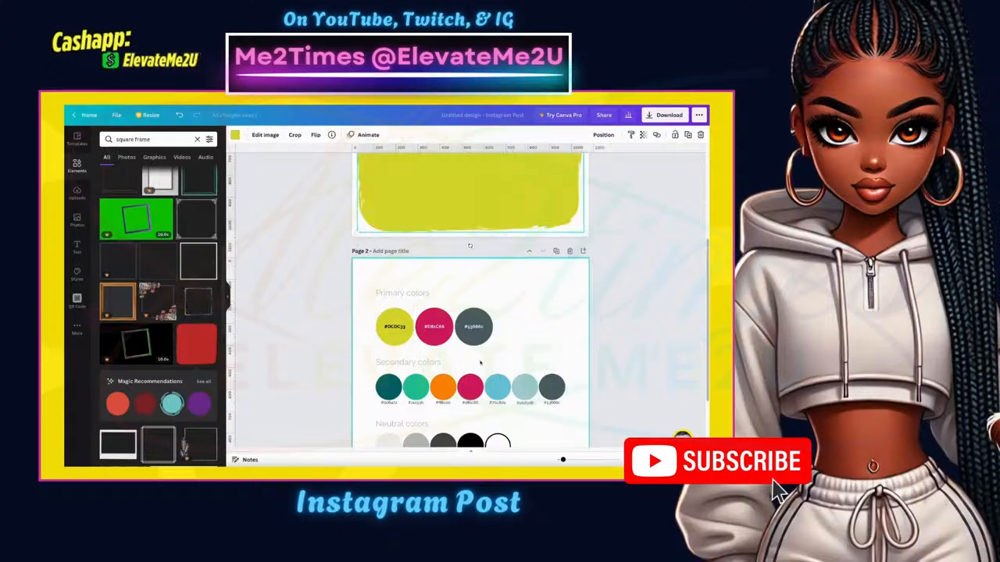
click(480, 362)
scroll(553, 269, up, 4)
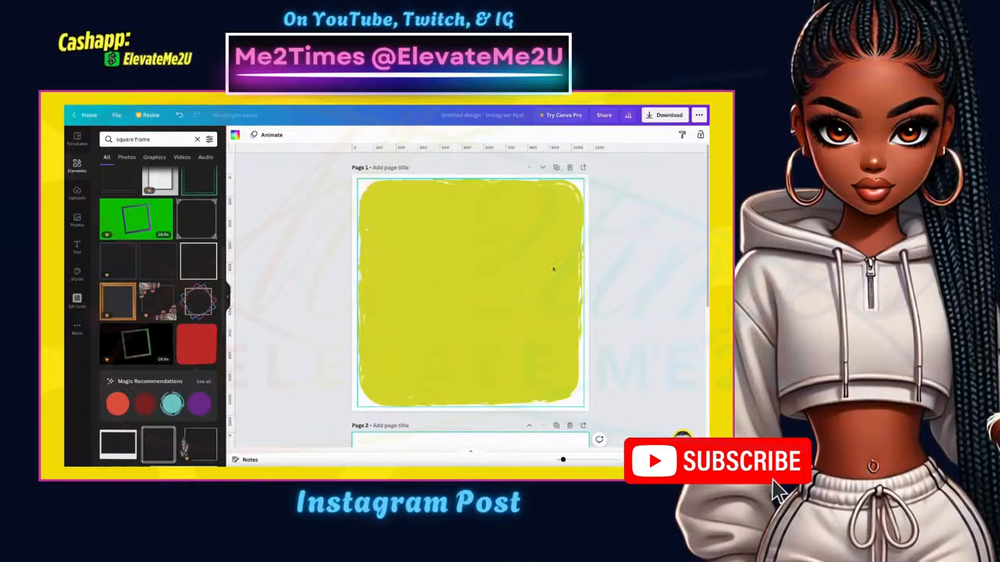
Step: Browse the full Frames collection, place a curved-edge frame on page 1, and replace it with the square frame
scroll(497, 393, down, 3)
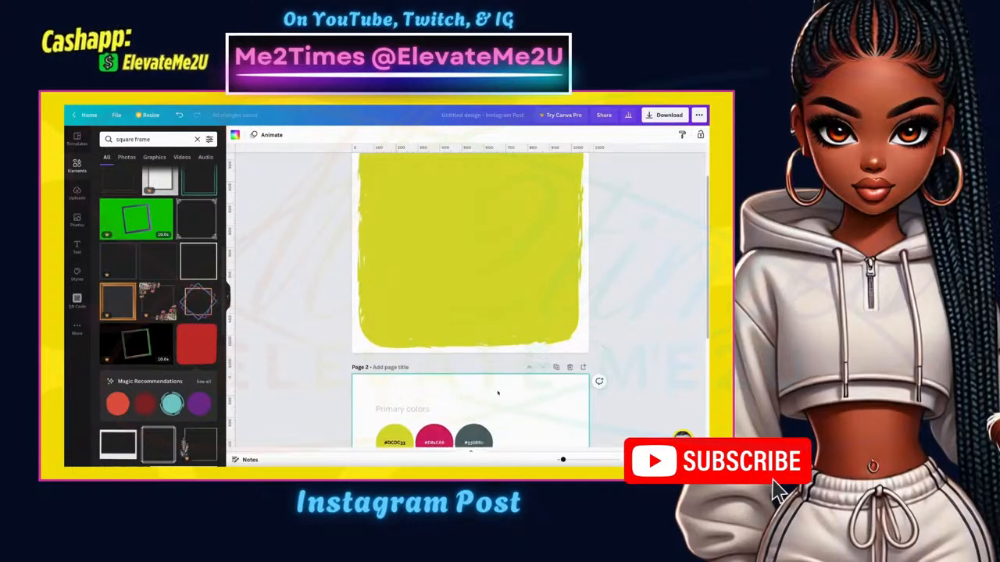
scroll(498, 393, up, 1)
scroll(464, 282, up, 3)
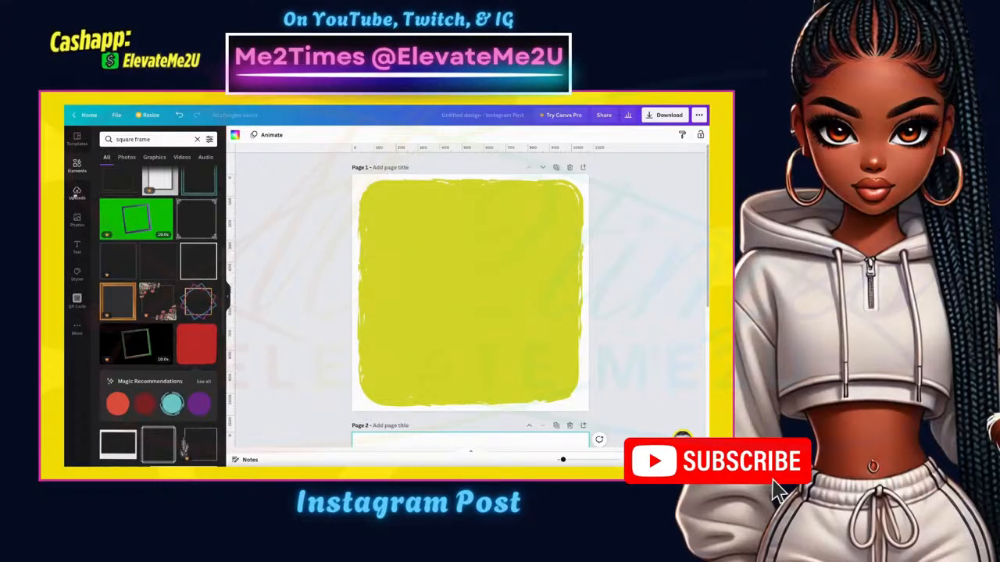
click(76, 166)
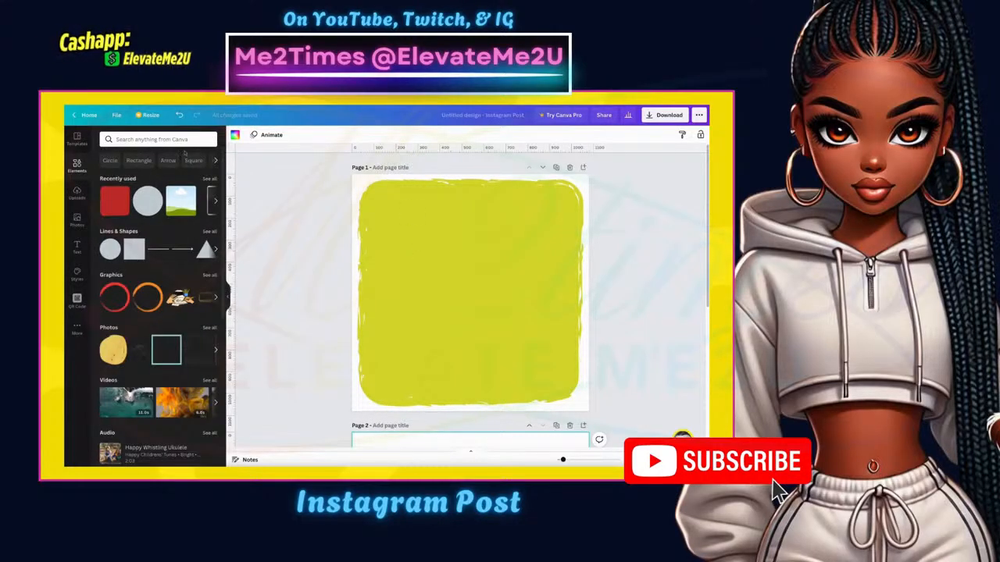
scroll(160, 305, down, 4)
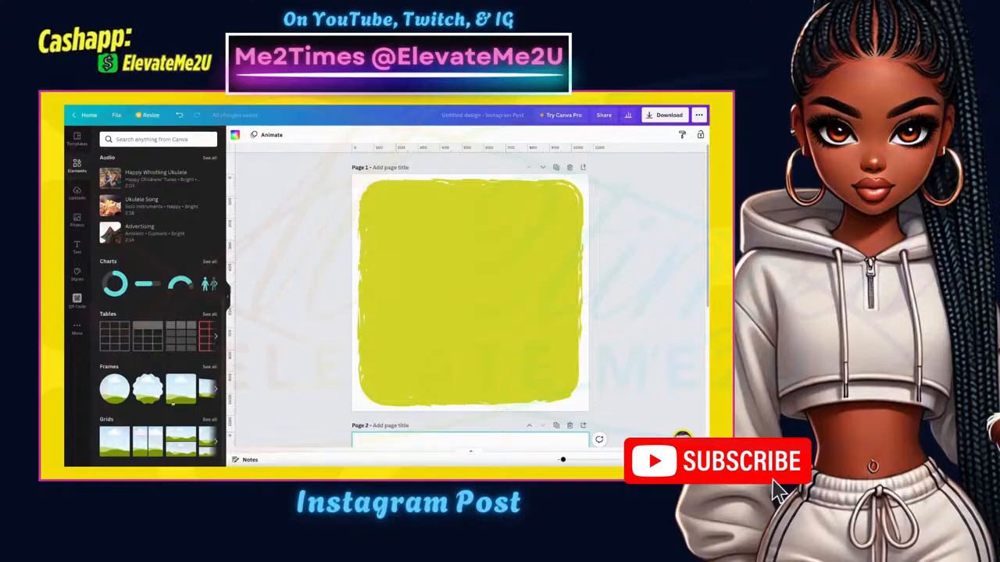
click(209, 366)
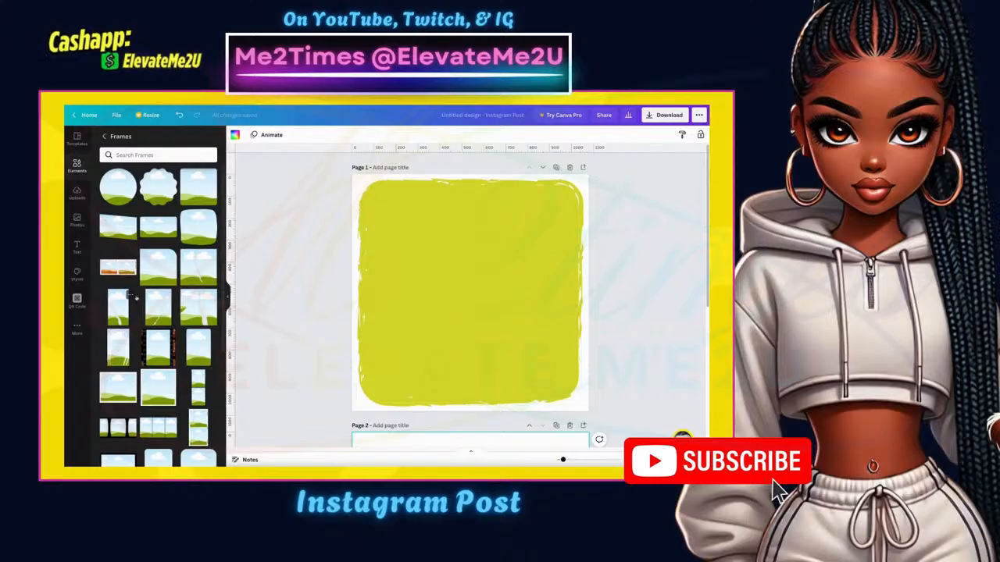
click(199, 225)
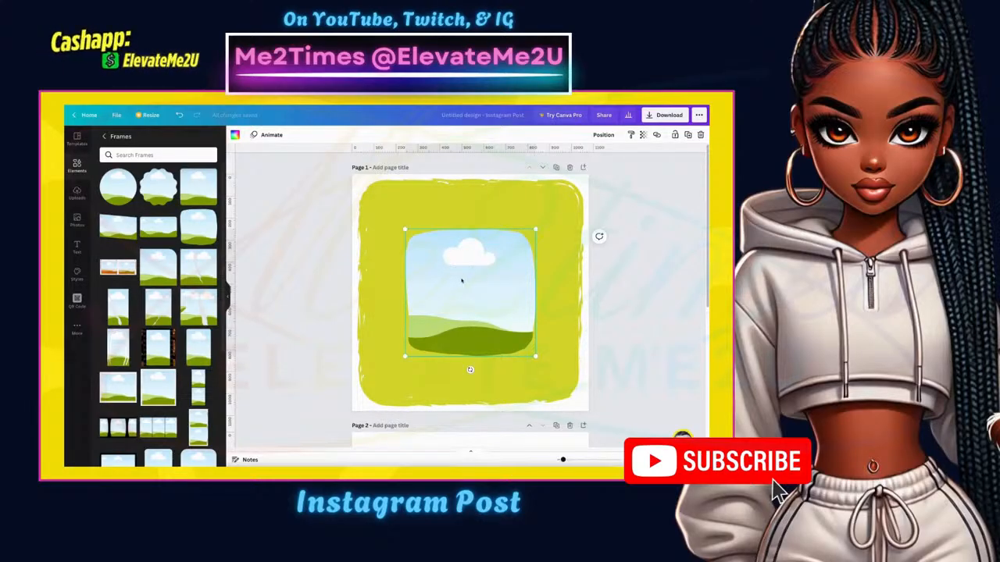
click(207, 184)
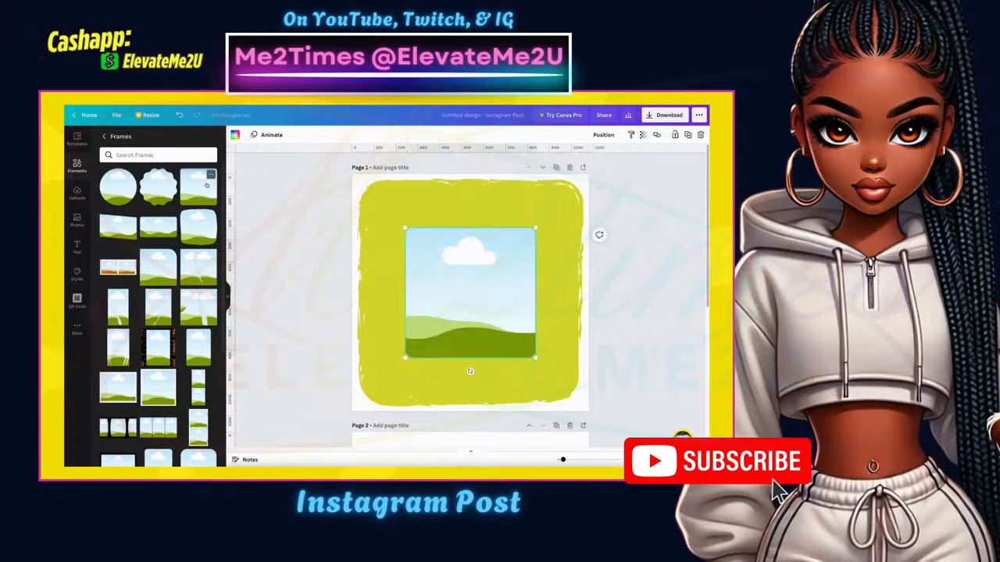
Step: Enlarge the square frame and centre it so only a lime border of the brushed square shows around it
drag(404, 359, 380, 405)
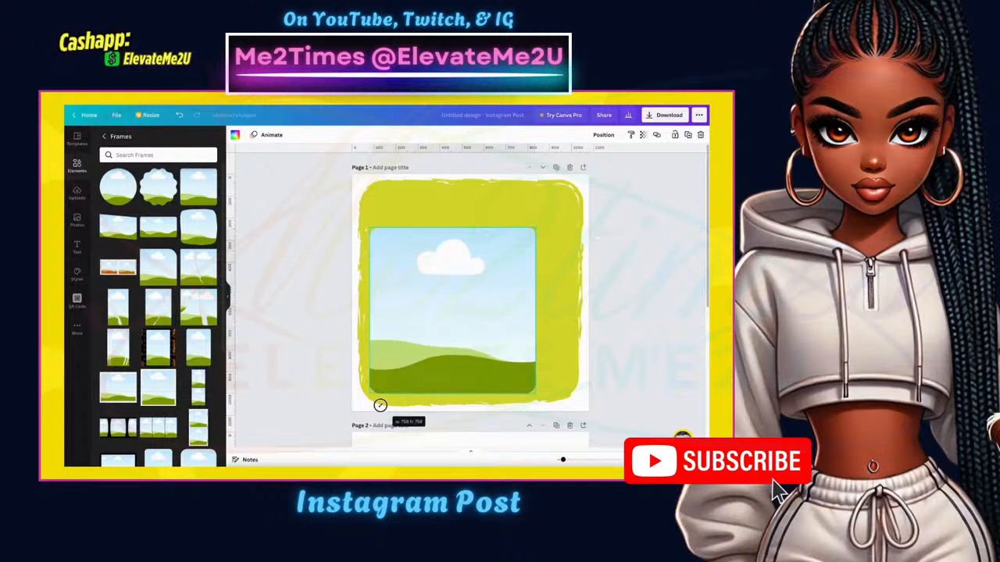
drag(536, 228, 573, 193)
drag(491, 294, 491, 297)
click(638, 380)
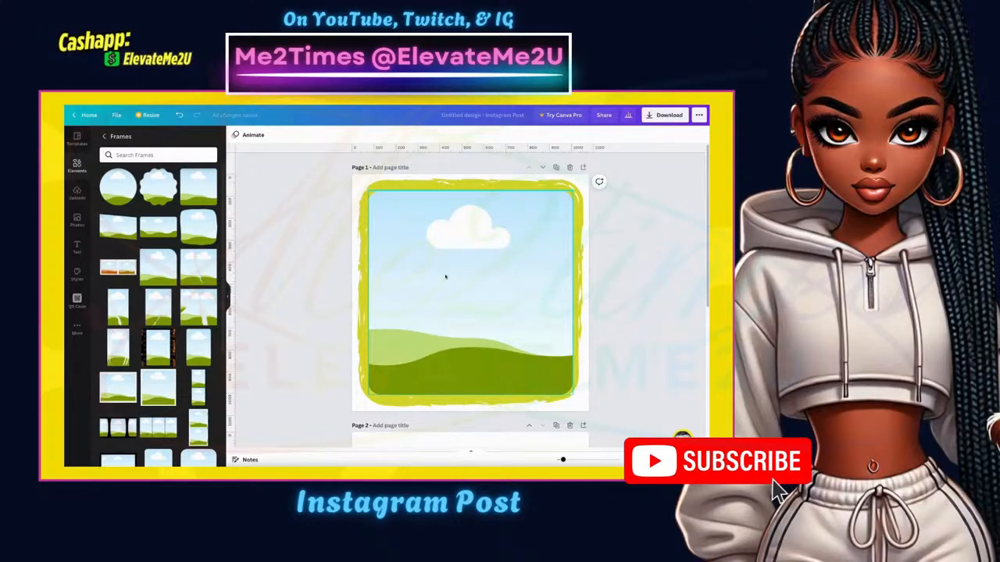
Step: Slightly enlarge the lime brushed square towards the page's upper-left corner and nudge the frame to even out the border
click(410, 186)
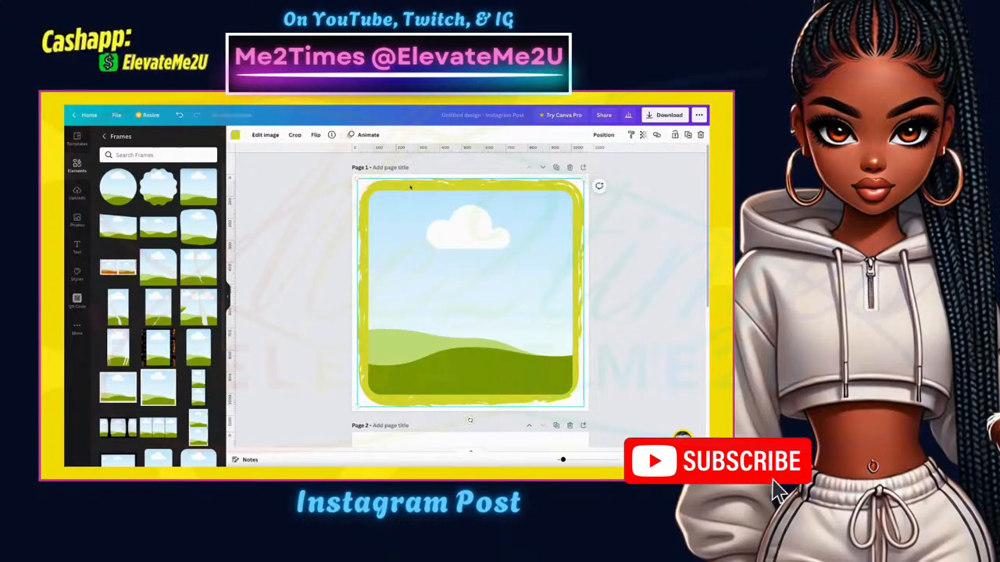
drag(358, 178, 353, 175)
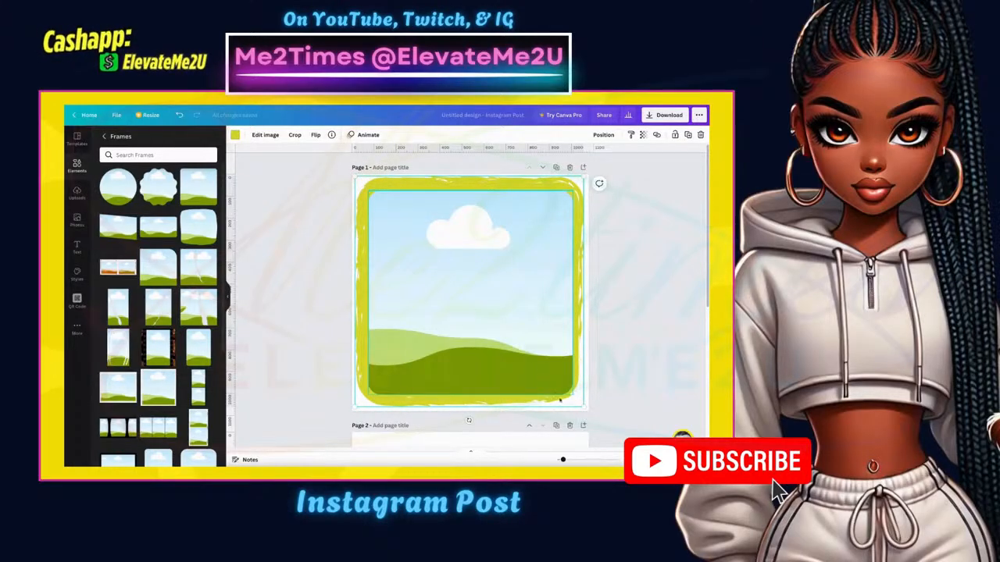
drag(641, 350, 512, 306)
drag(500, 317, 497, 318)
click(627, 331)
drag(506, 287, 505, 288)
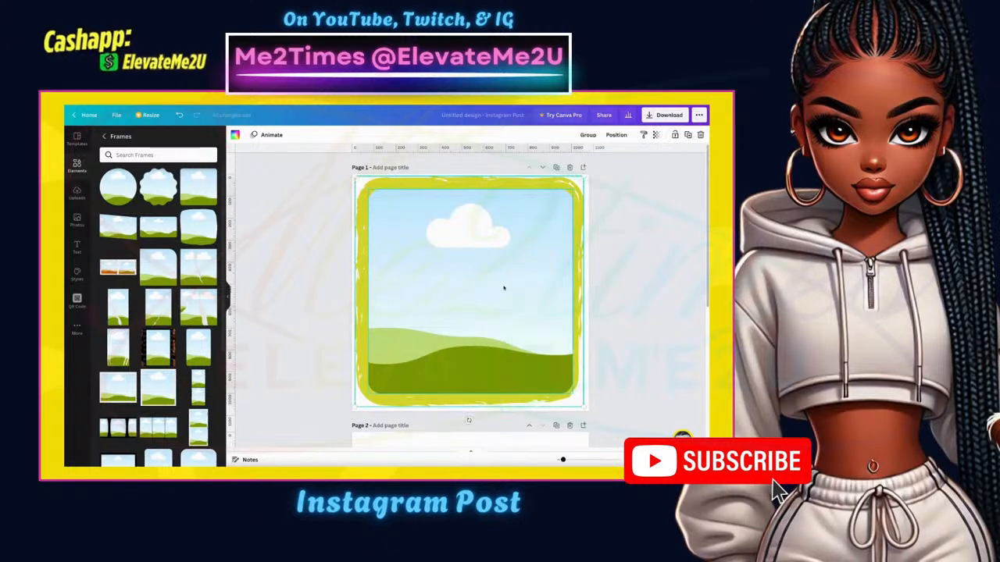
click(623, 316)
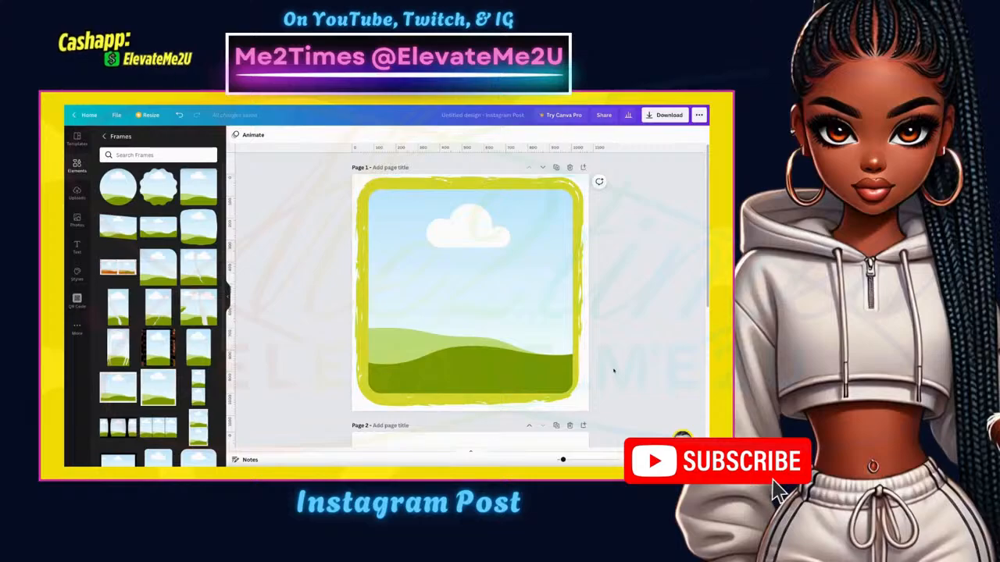
Step: Group the lime brushed square with the picture frame on page 1 and align the group to the page's middle and centre
drag(613, 371, 532, 324)
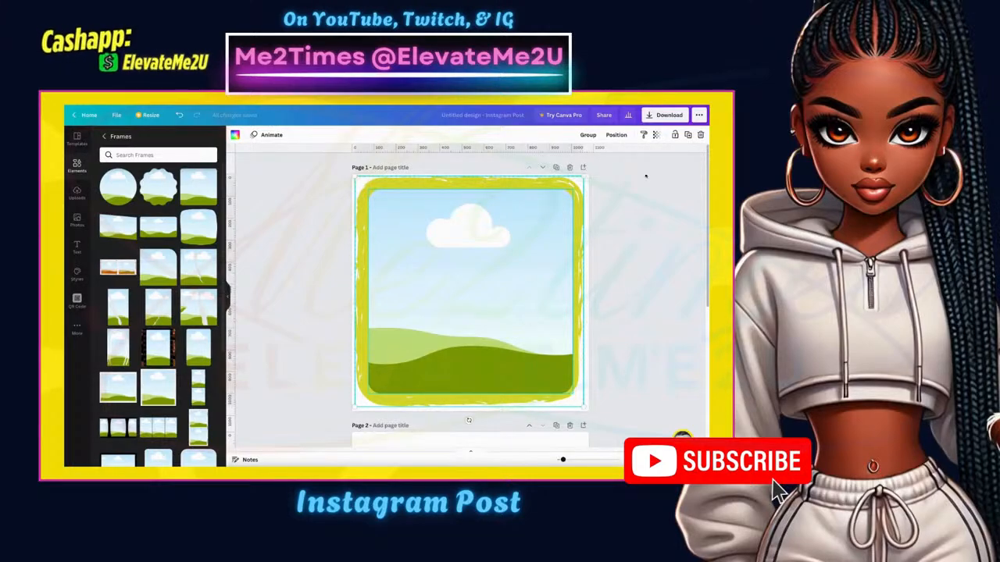
click(634, 250)
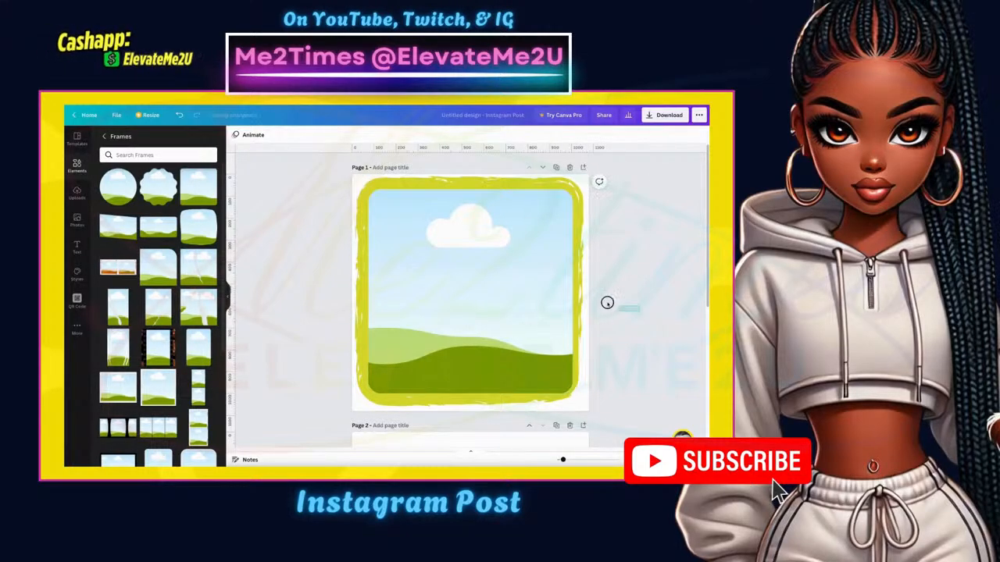
drag(607, 303, 556, 283)
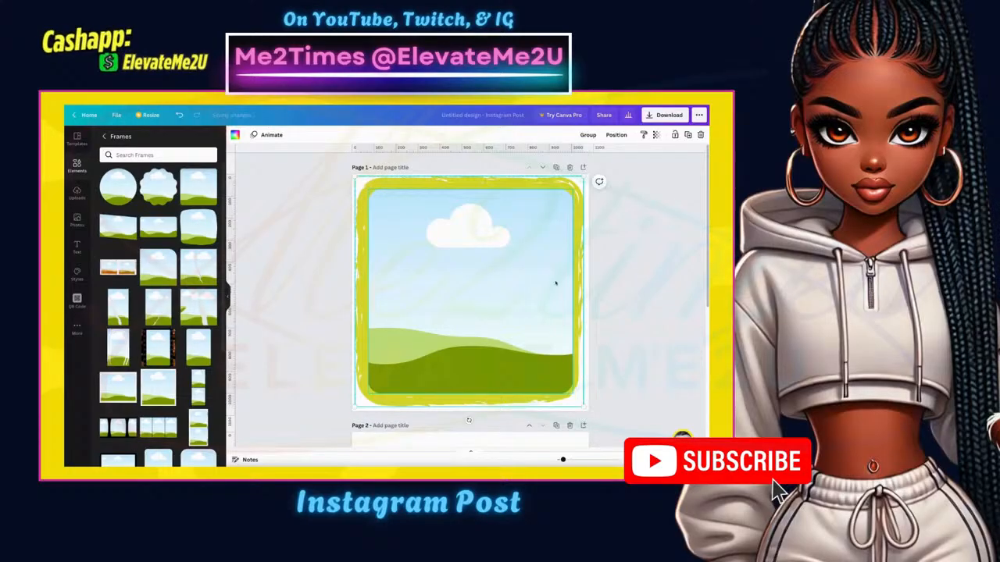
click(588, 135)
click(603, 135)
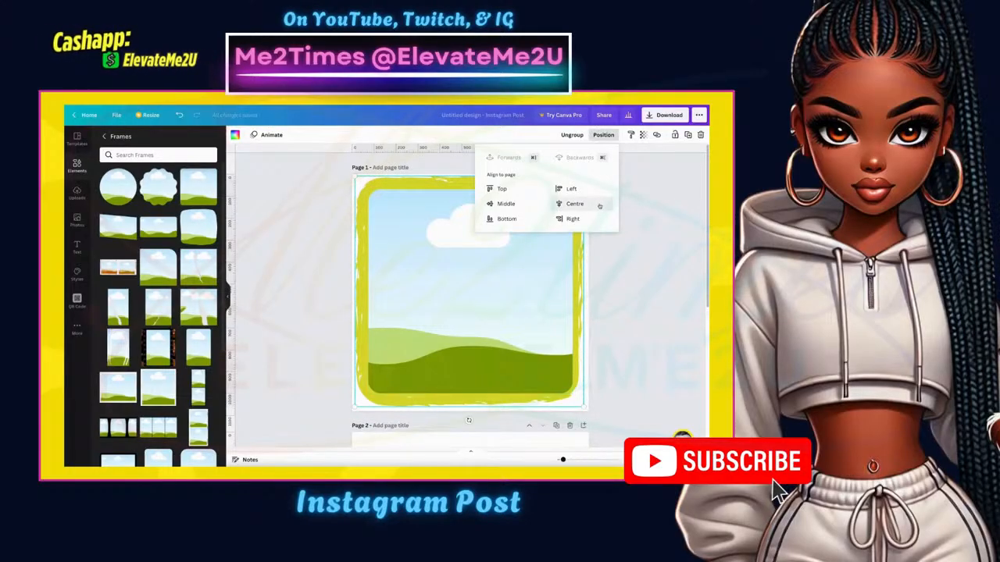
click(543, 204)
click(630, 352)
click(630, 356)
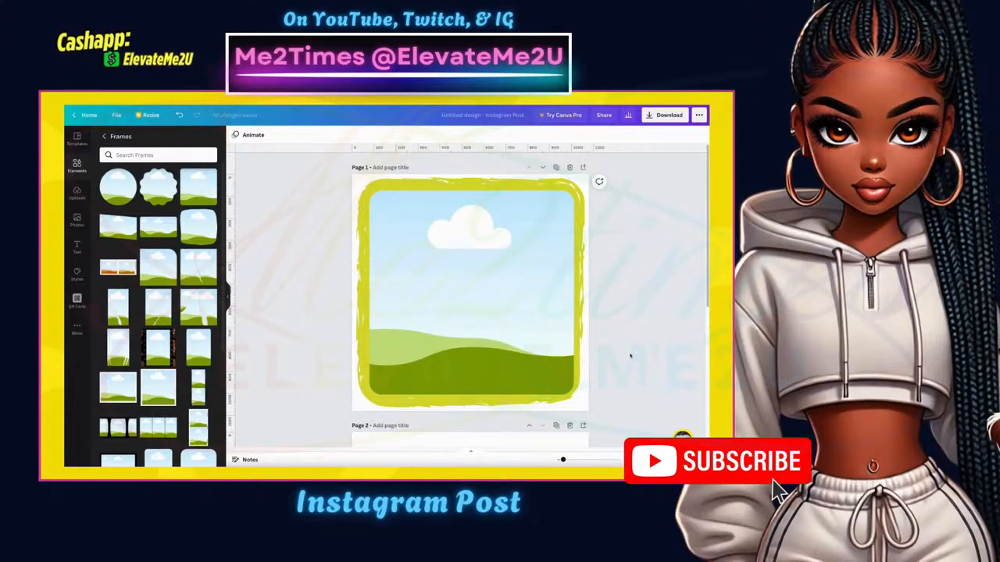
Step: Slightly enlarge the bordered frame group towards the page's lower-right and upper-left corners so it nearly fills the page
click(579, 397)
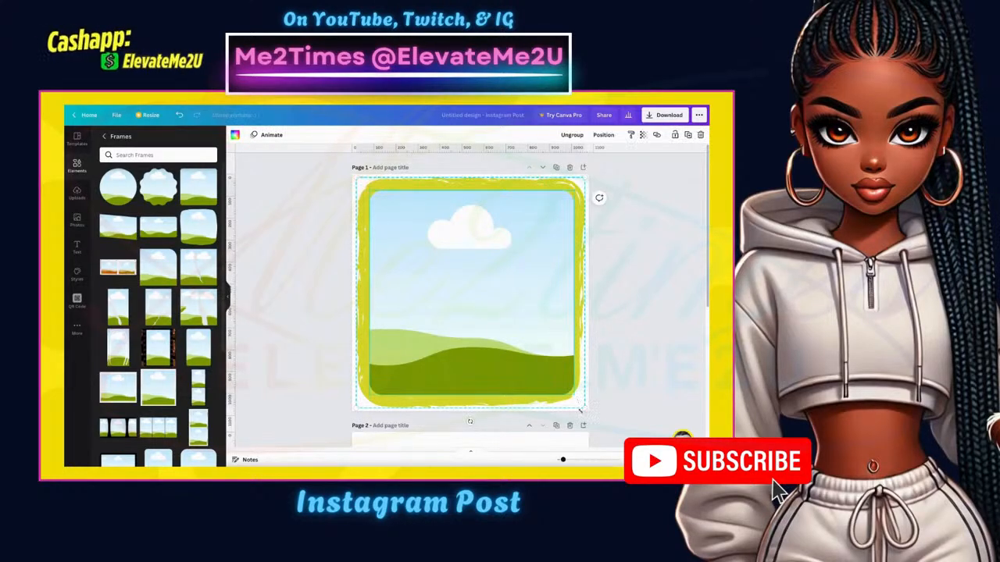
drag(585, 410, 586, 411)
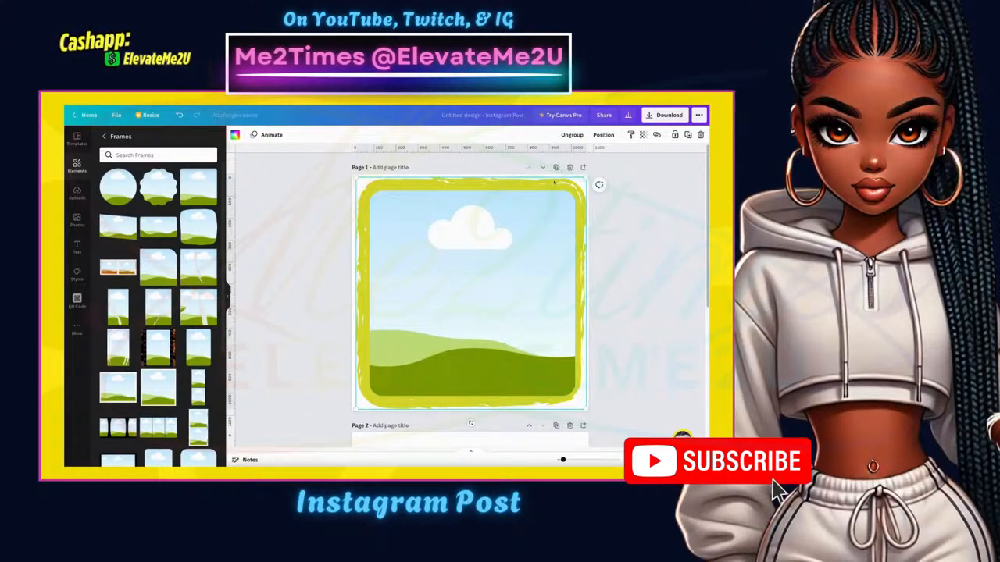
drag(356, 177, 353, 178)
click(543, 233)
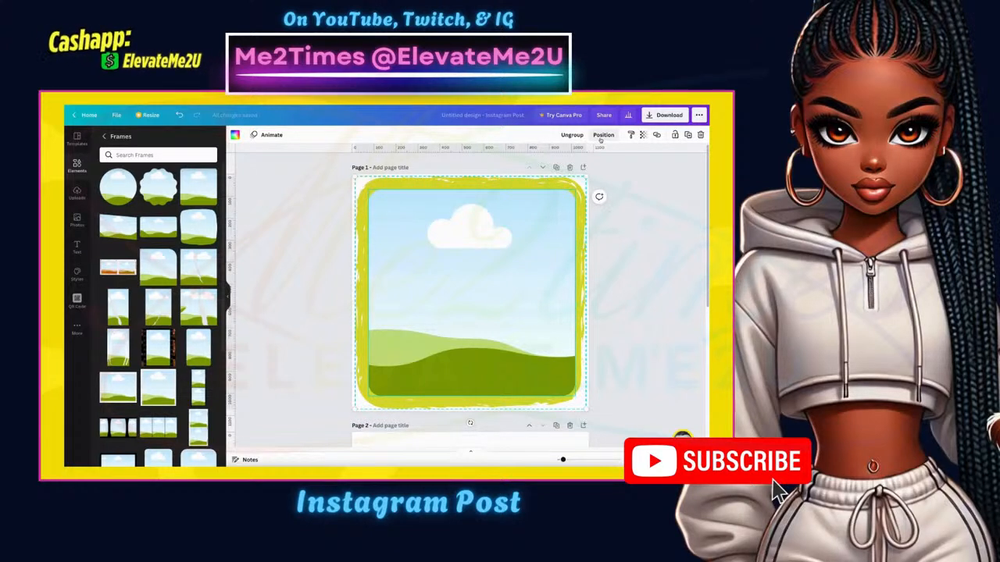
click(603, 136)
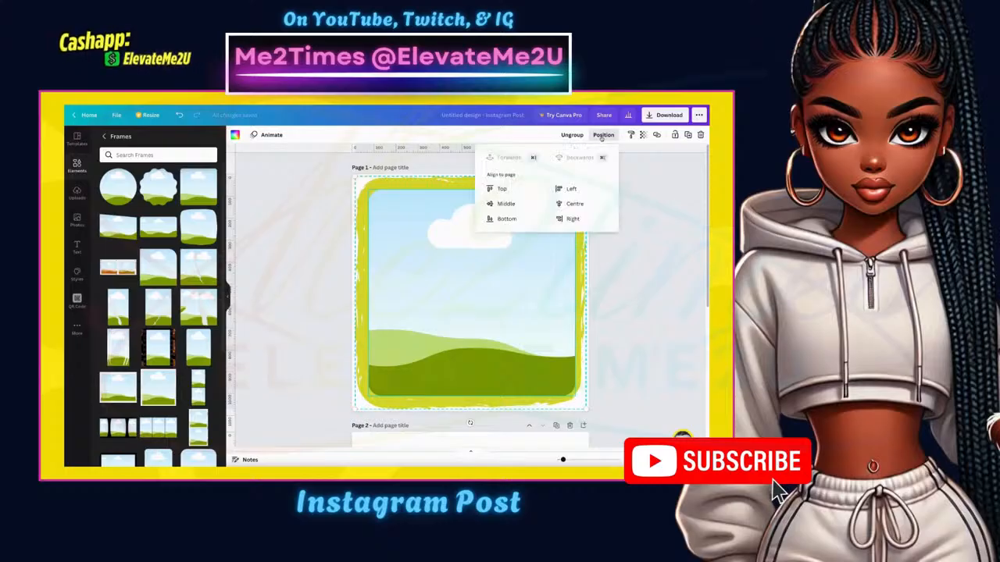
click(617, 299)
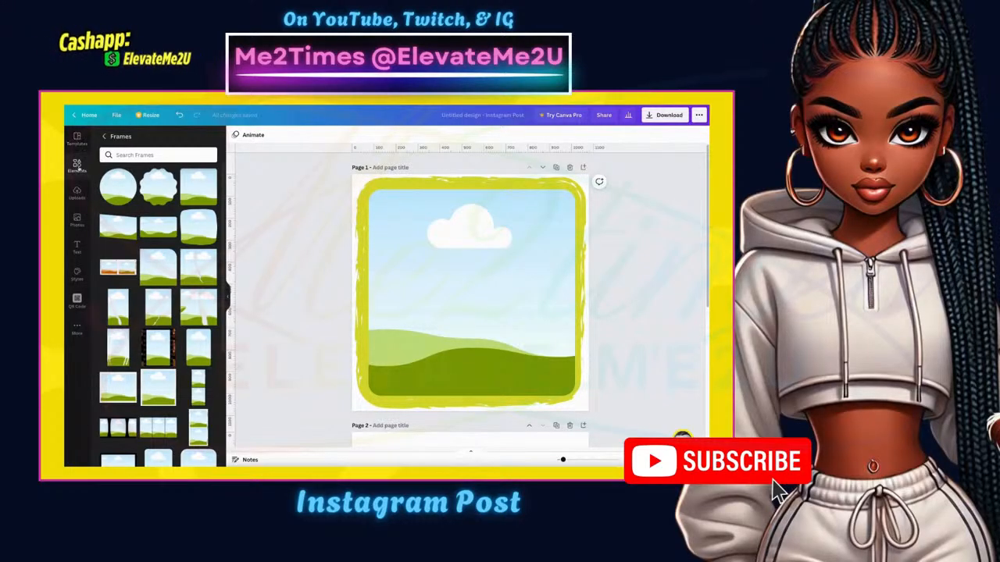
Step: Fill the frame with the uploaded photo of the smiling woman at the loom and shift the photo slightly left within it
click(77, 193)
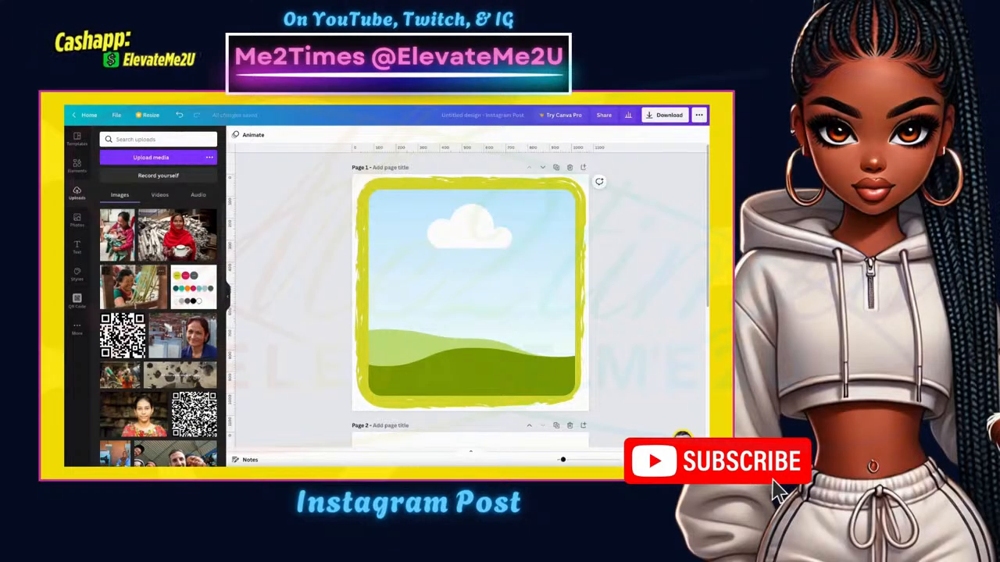
drag(134, 288, 389, 279)
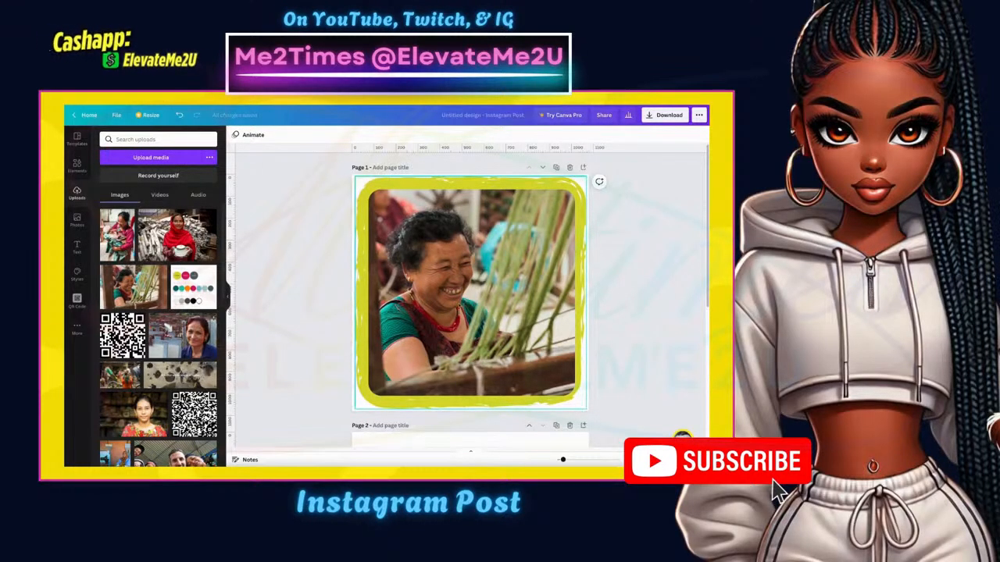
double_click(471, 293)
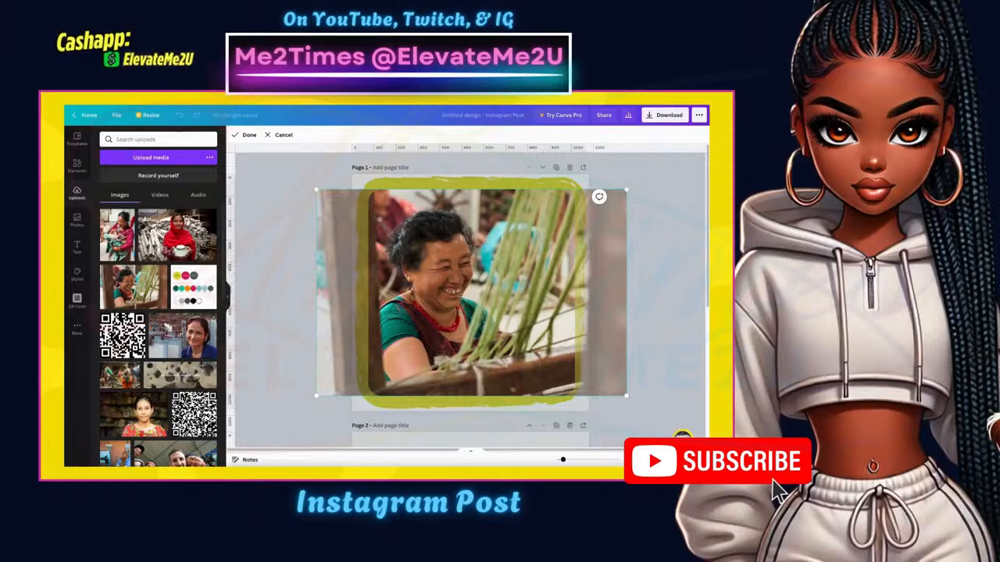
mouse_move(460, 295)
mouse_down()
mouse_move(445, 293)
mouse_move(469, 293)
mouse_move(456, 292)
mouse_up()
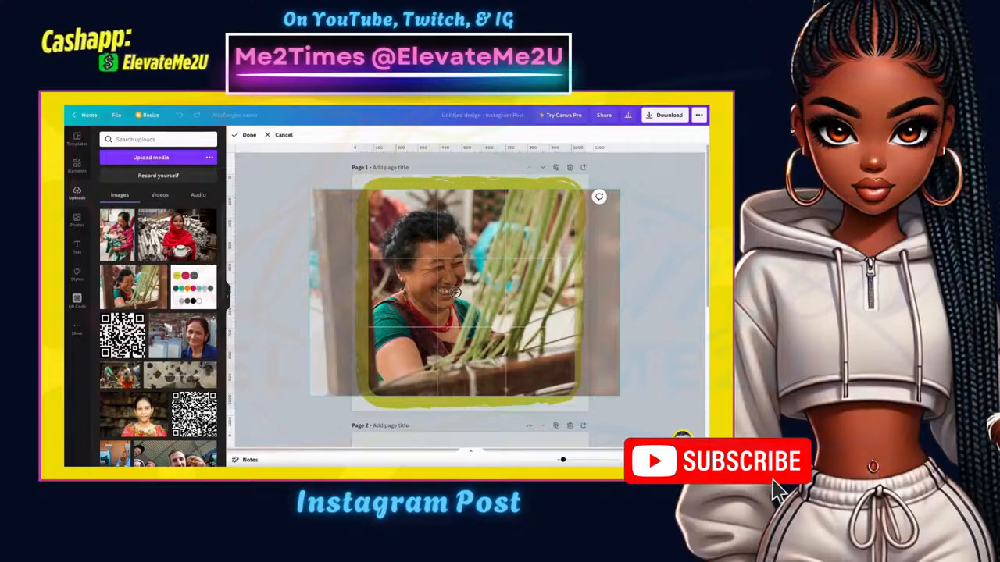
drag(456, 292, 455, 292)
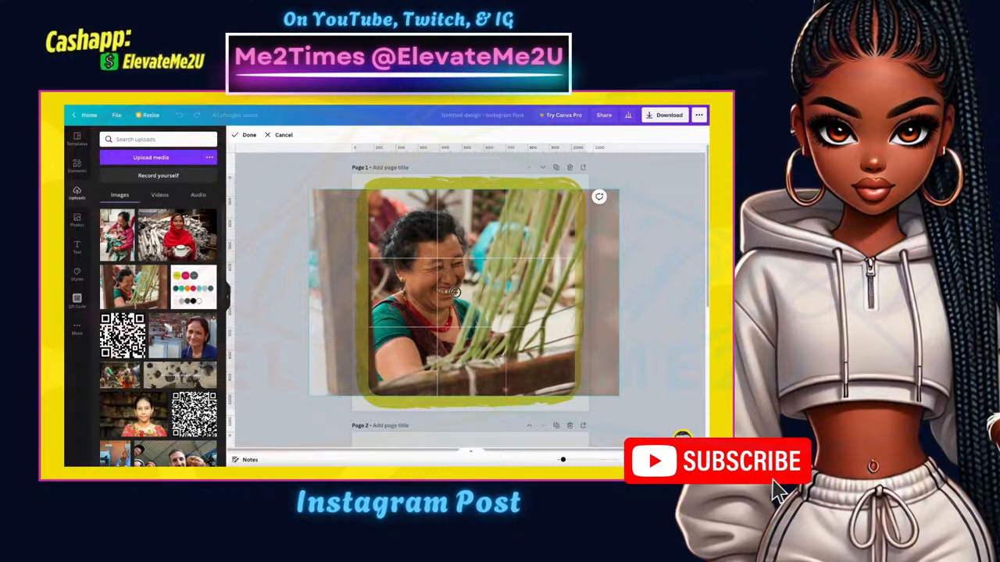
drag(455, 292, 455, 291)
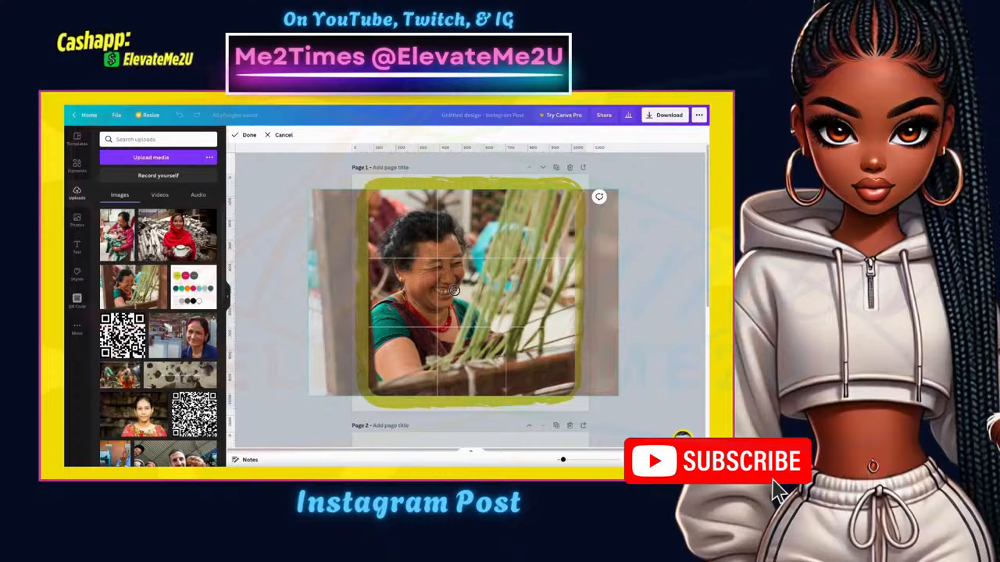
drag(454, 291, 453, 290)
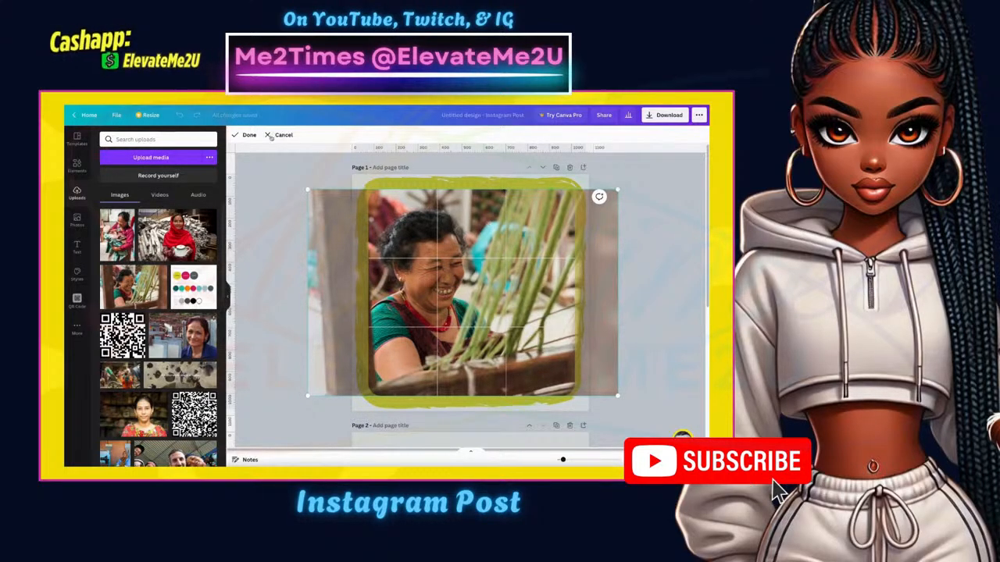
click(246, 135)
click(275, 244)
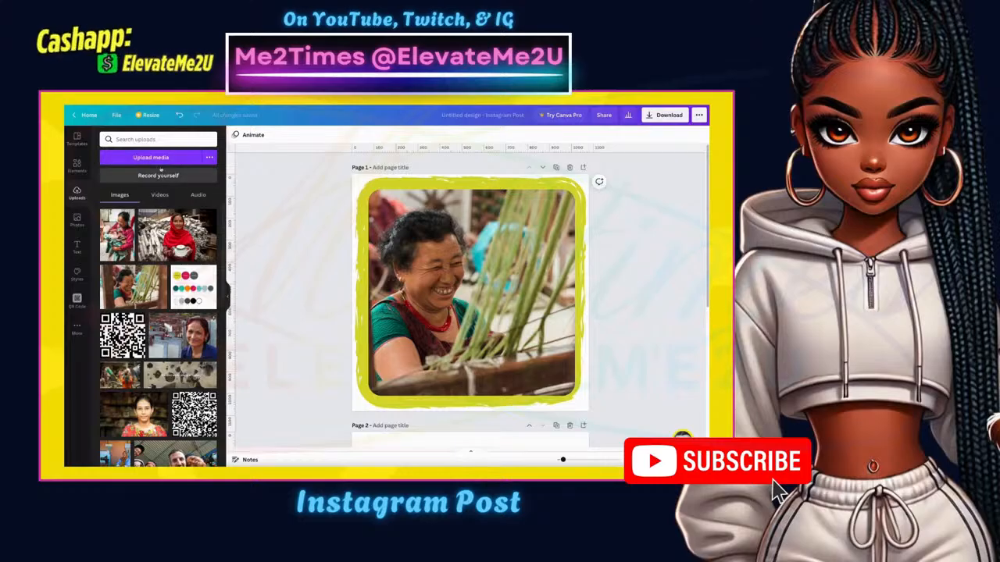
Step: Add the uploaded white ftc logo to page 1 and shrink it to a small mark in the photo's lower-right area
scroll(172, 221, down, 5)
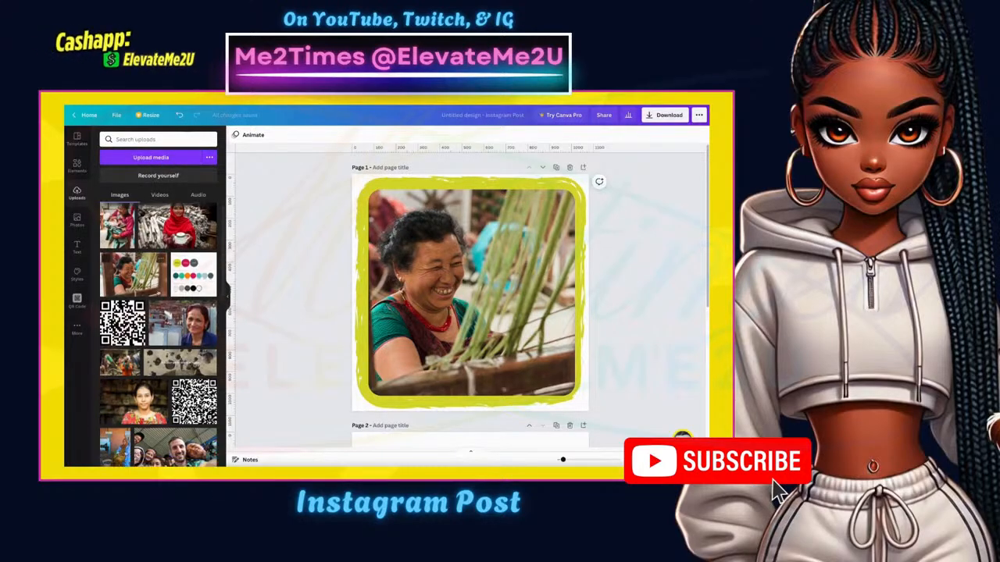
scroll(159, 336, down, 10)
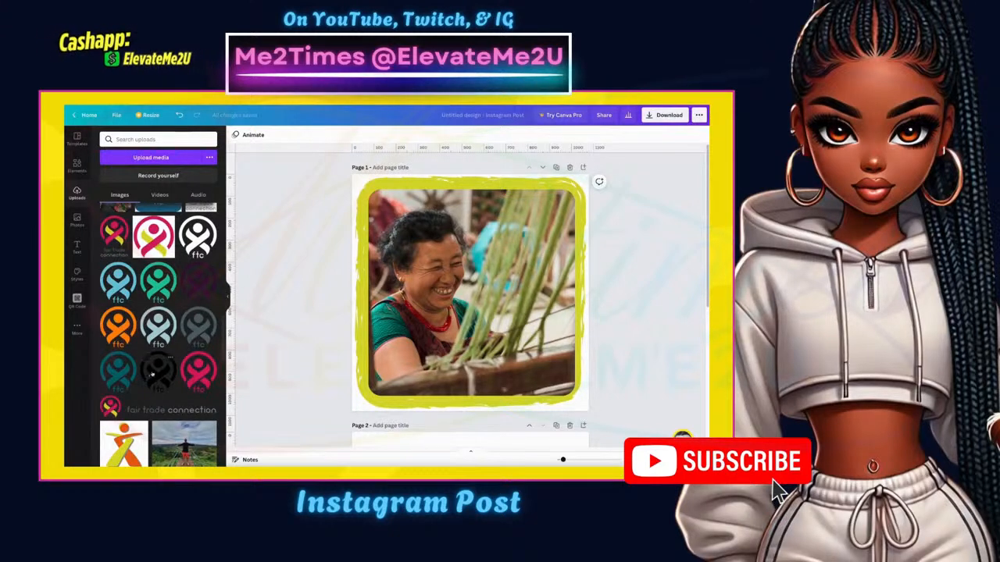
click(198, 237)
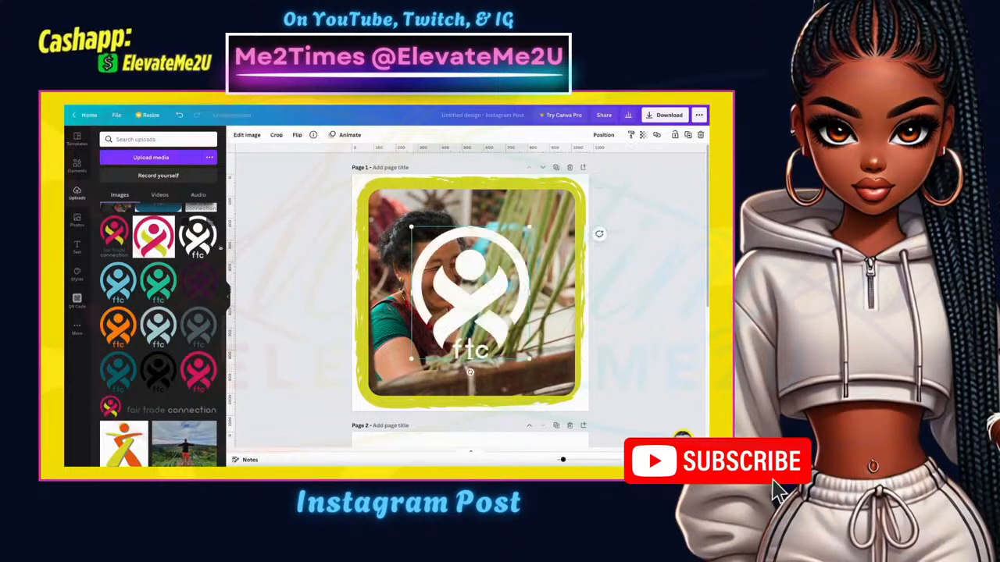
drag(411, 227, 496, 327)
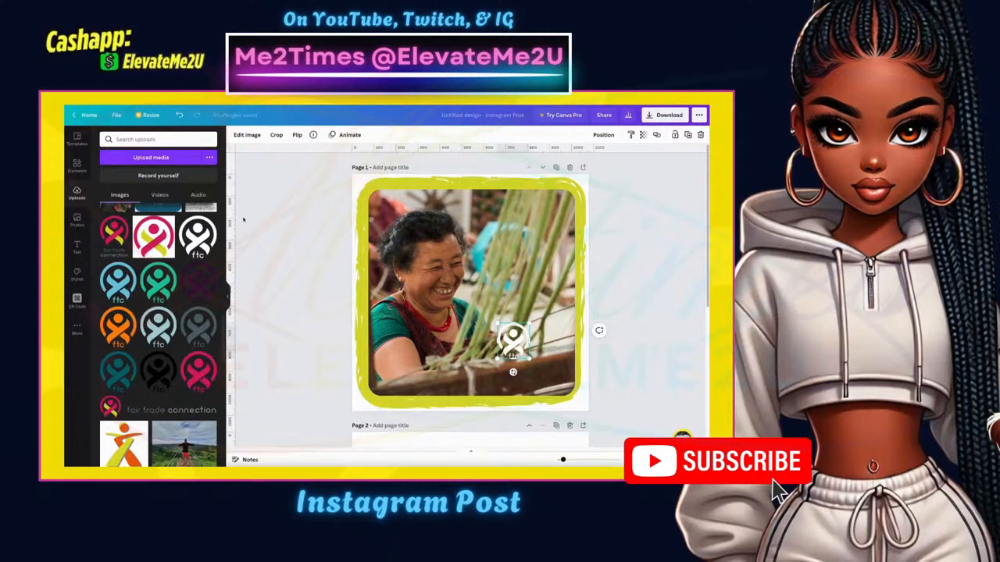
Step: Place a small grey circle in the lower-right corner of page 1 and colour it black
scroll(158, 328, up, 3)
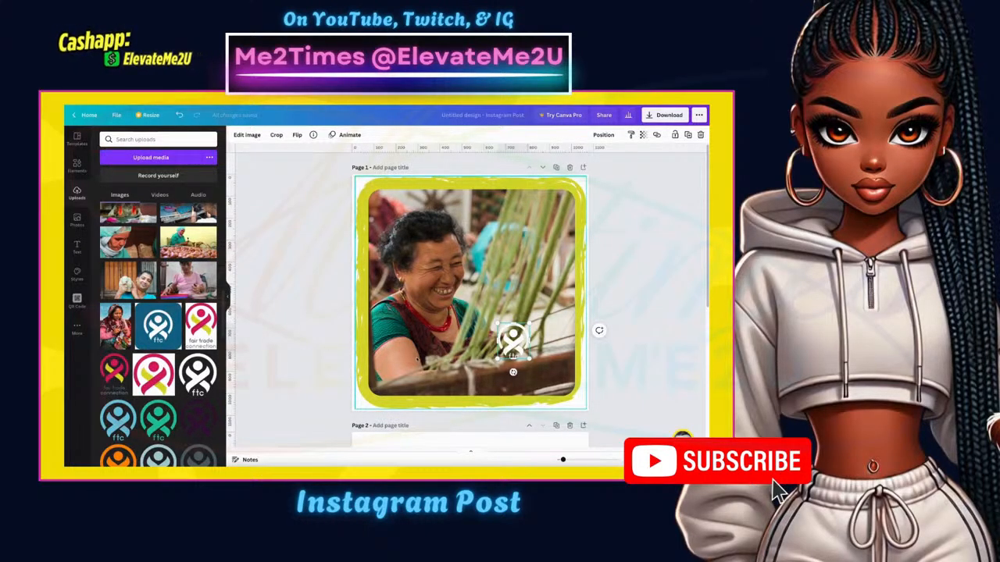
drag(497, 326, 562, 389)
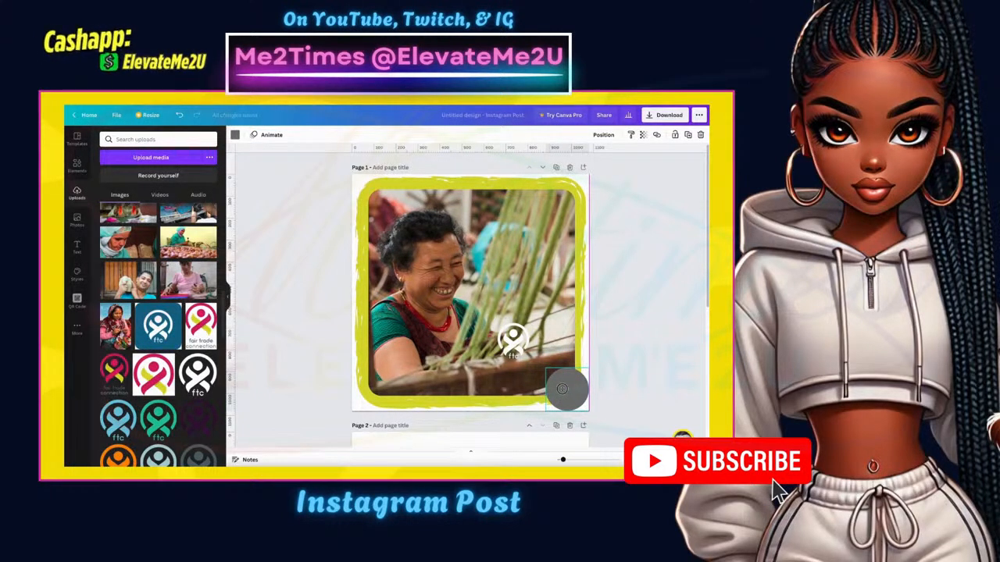
drag(562, 388, 563, 390)
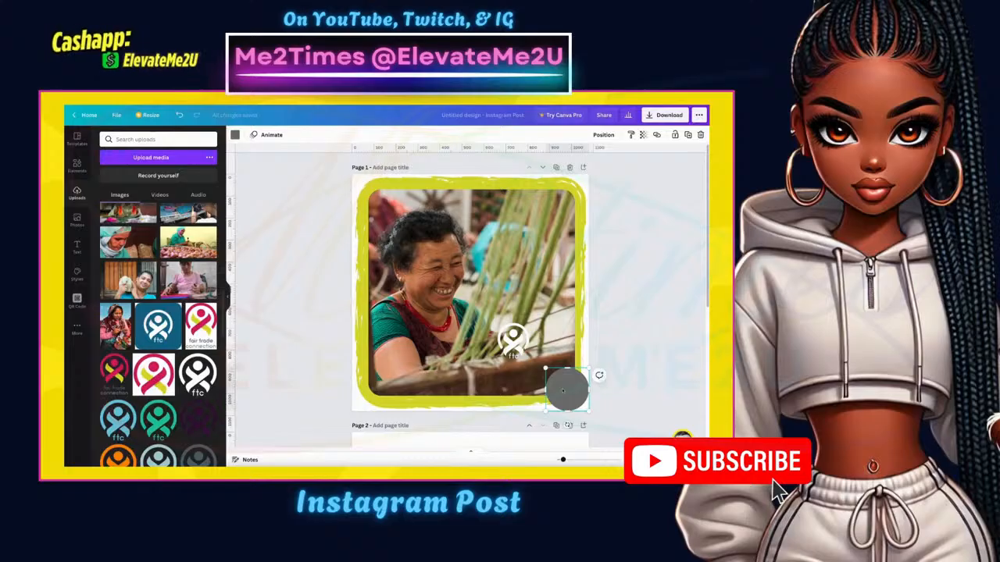
click(235, 135)
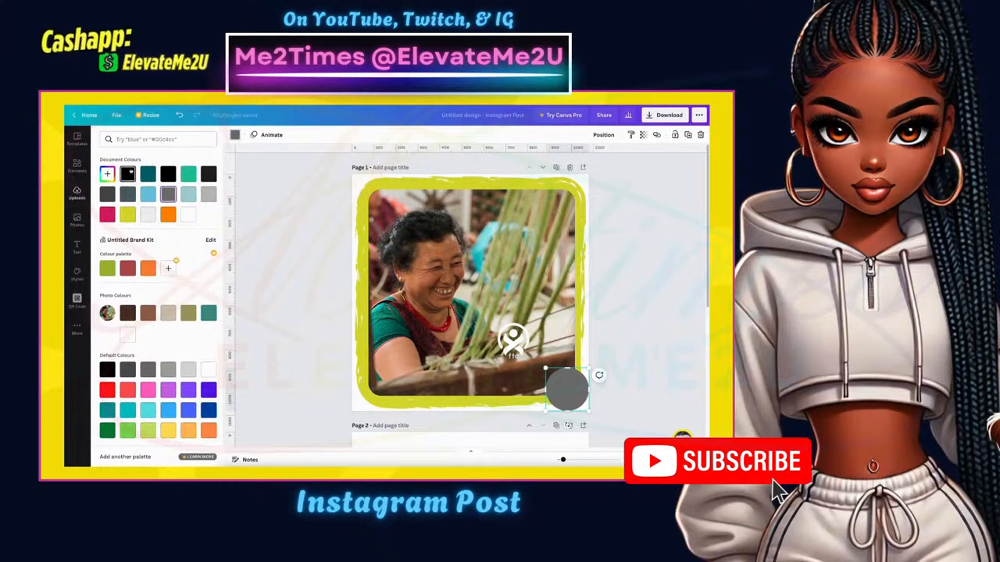
click(128, 173)
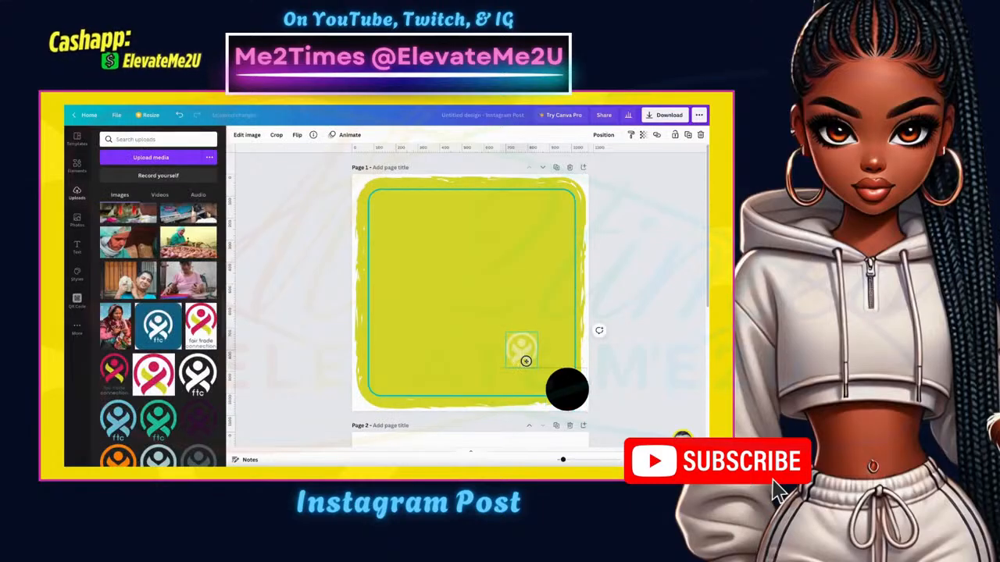
Step: Move the white ftc logo across the photo towards its lower-right area without dropping it into the frame
drag(524, 344, 489, 322)
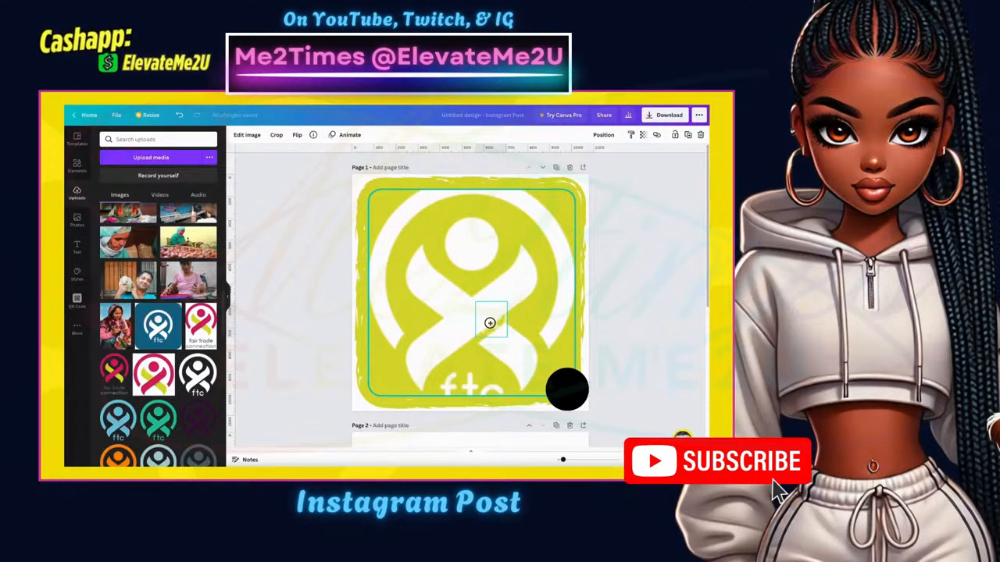
key(super)
drag(490, 323, 528, 350)
key(super)
key(super)
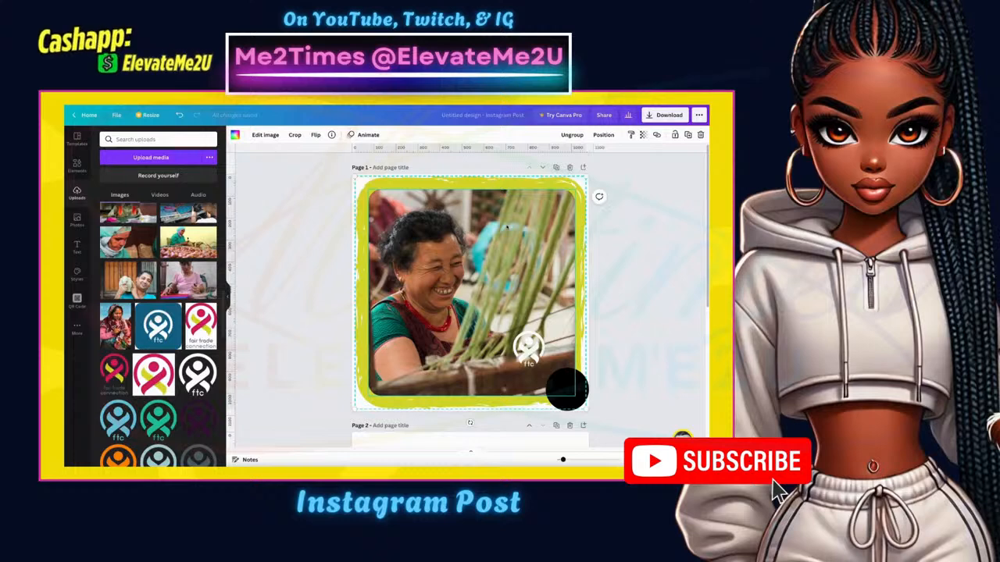
Step: Lock the bordered photo group in place and move the white ftc logo beside the black circle
click(645, 249)
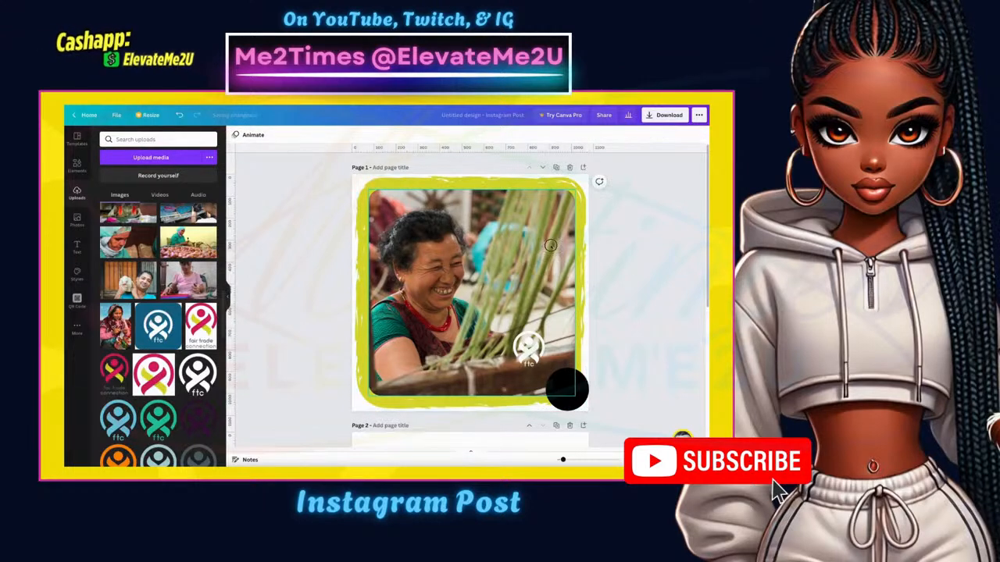
click(551, 246)
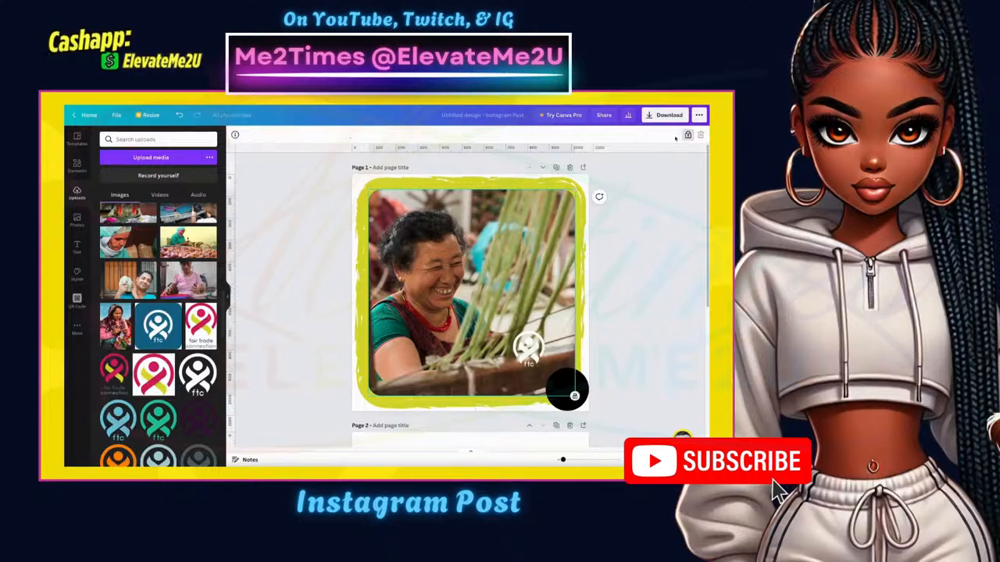
drag(513, 348, 535, 371)
Step: Bring the white ftc logo forward in front of the black circle and centre it on the circle
click(604, 134)
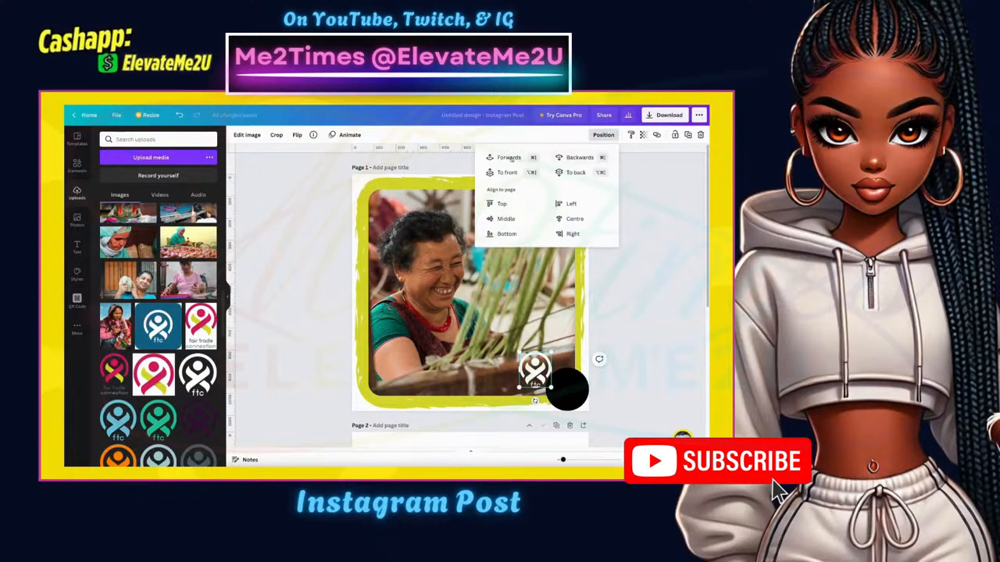
drag(535, 371, 567, 393)
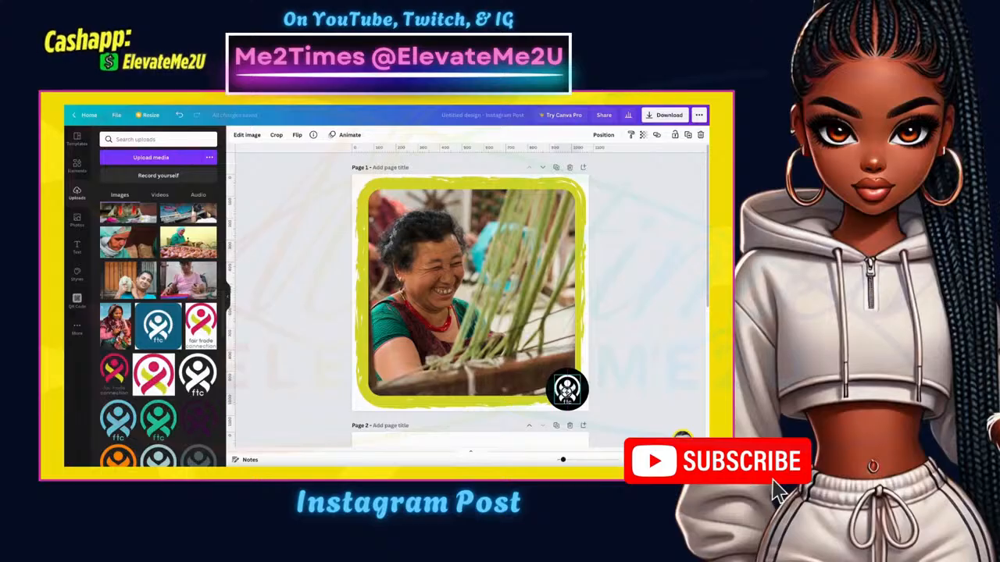
drag(567, 393, 568, 394)
click(607, 343)
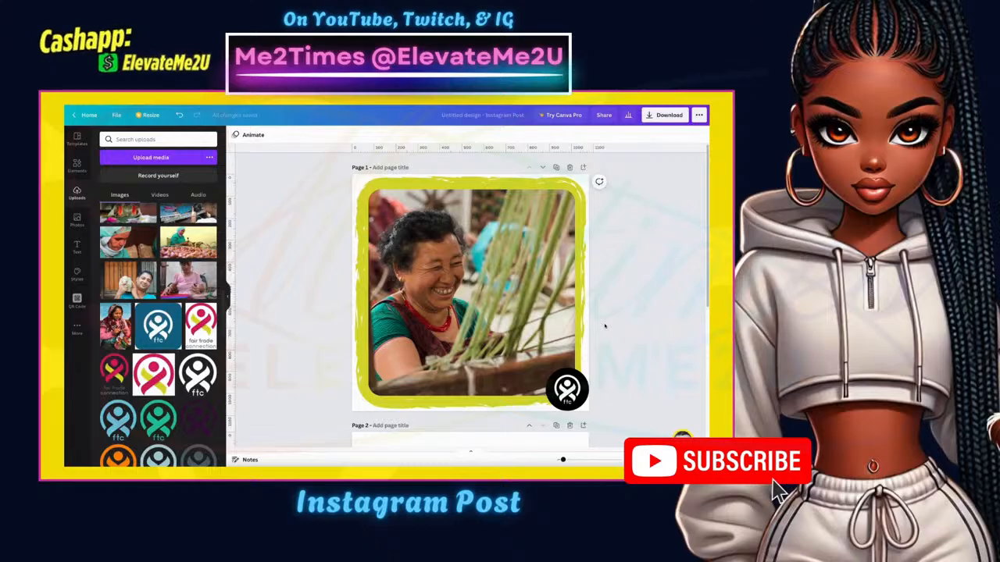
Step: Duplicate page 1 with the finished photo, border and logo
click(556, 168)
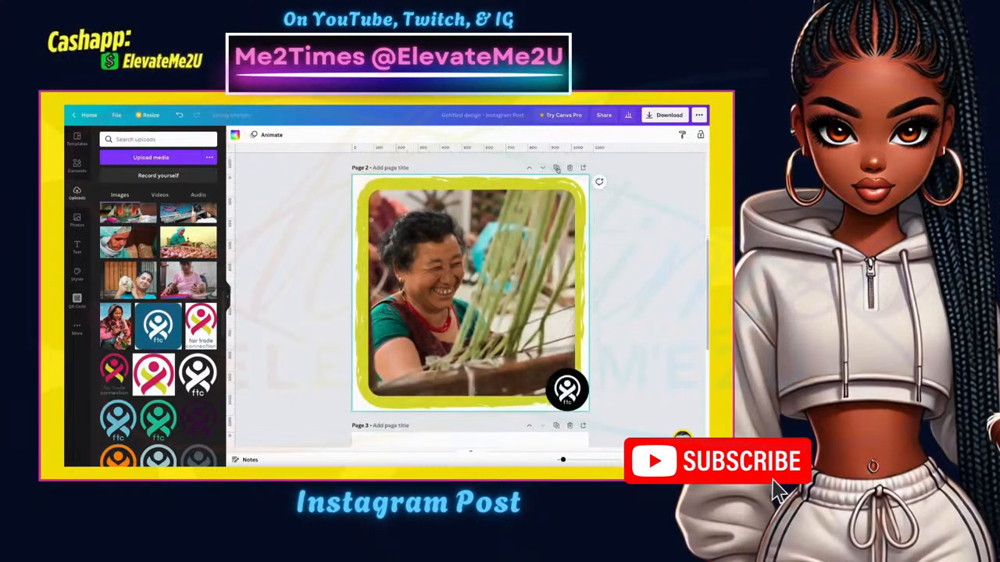
Step: Unlock the bordered photo on page 2 and replace it with the uploaded picture of the knitter in the grey hat
click(423, 323)
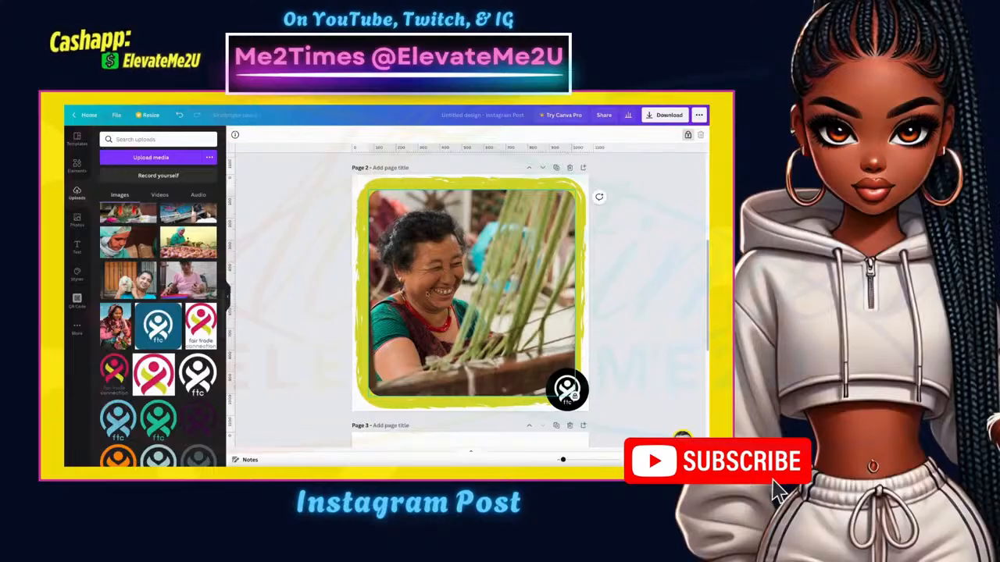
scroll(158, 336, up, 3)
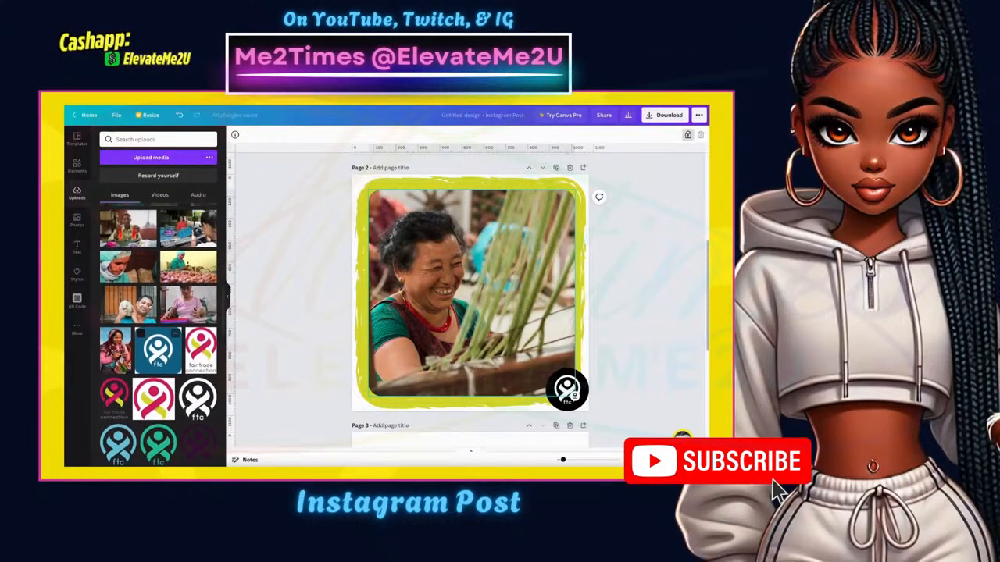
scroll(158, 336, up, 5)
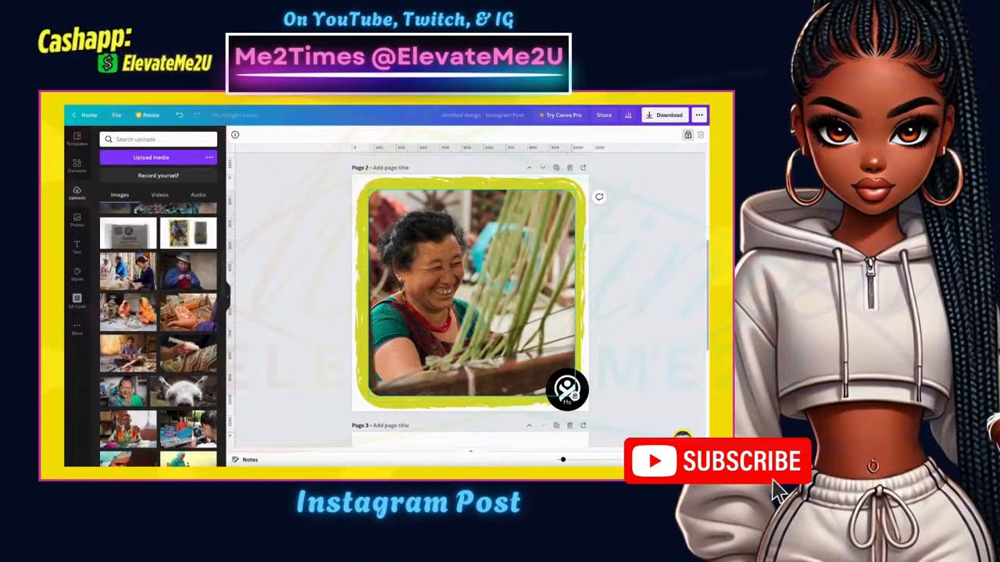
drag(168, 283, 388, 258)
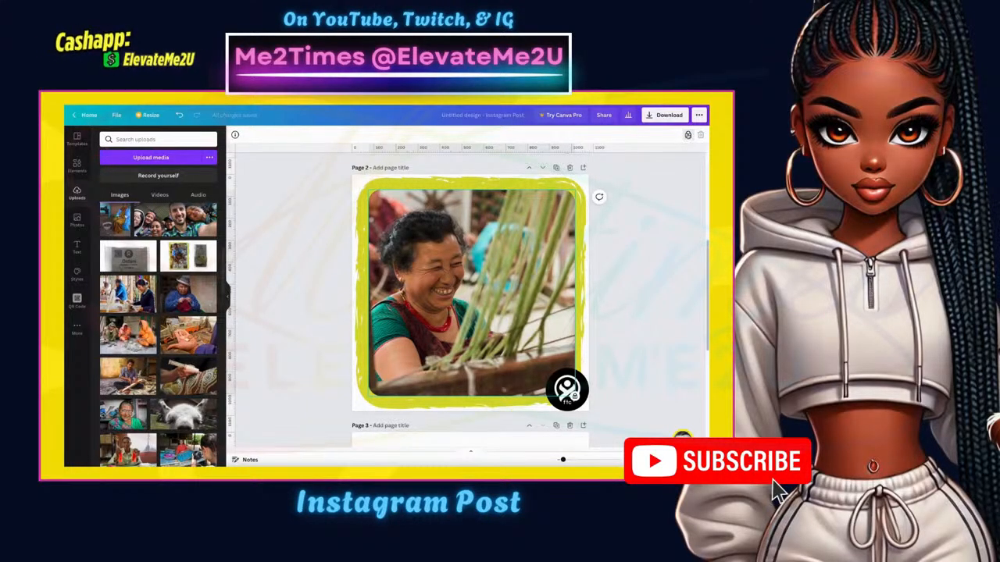
click(687, 136)
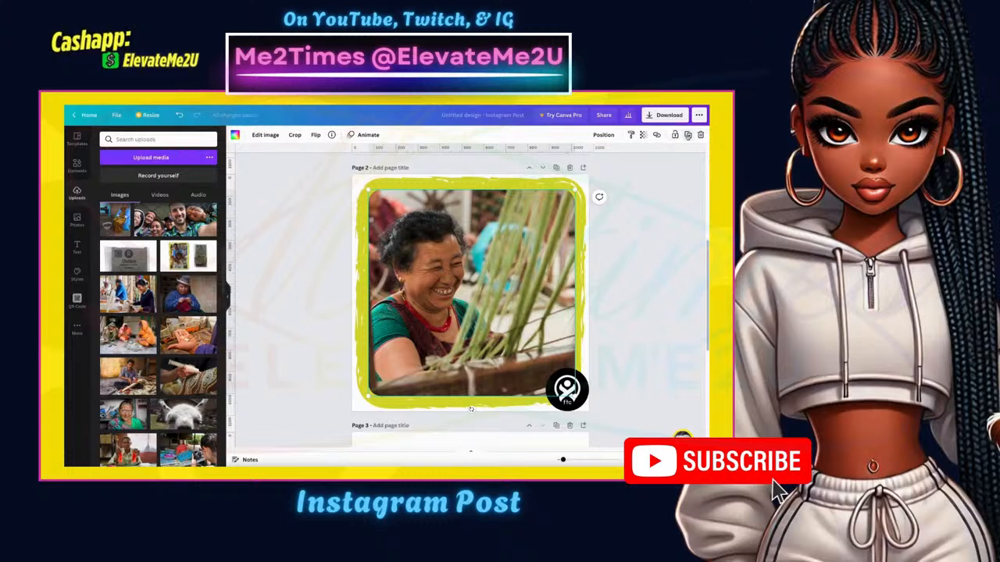
drag(186, 292, 470, 314)
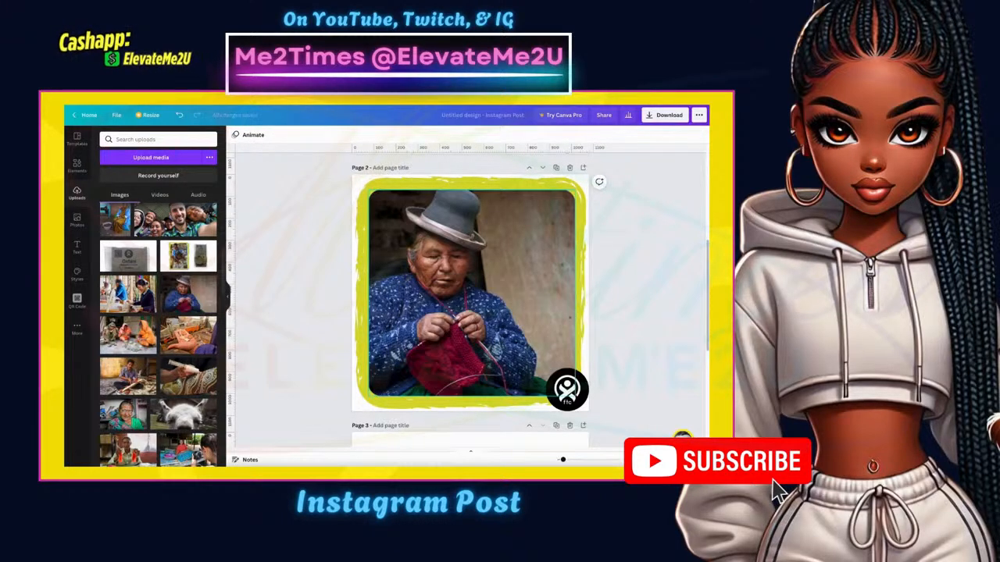
Step: Shift the knitter photo to the right inside its frame so the person sits more centrally within the green border
double_click(470, 314)
drag(429, 288, 459, 293)
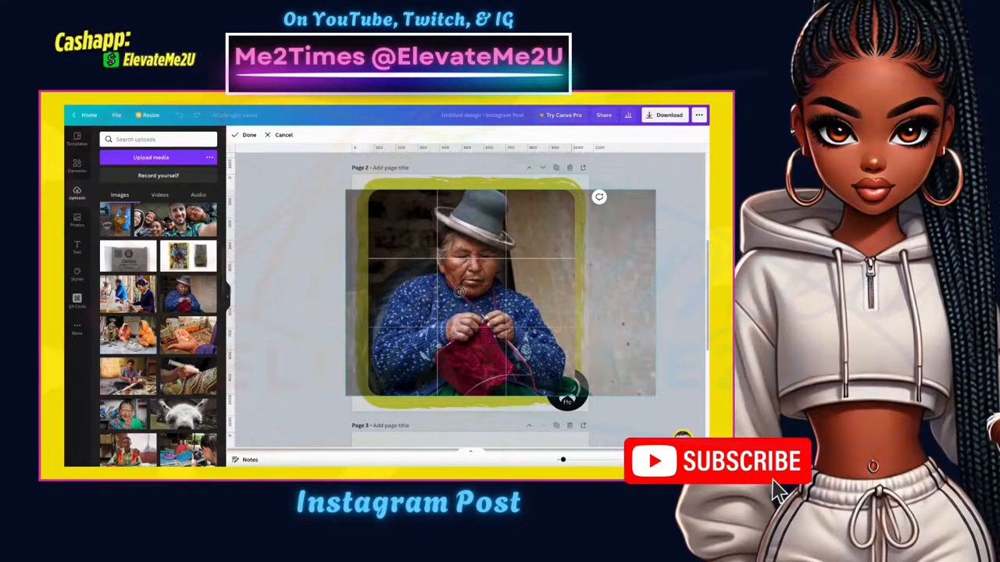